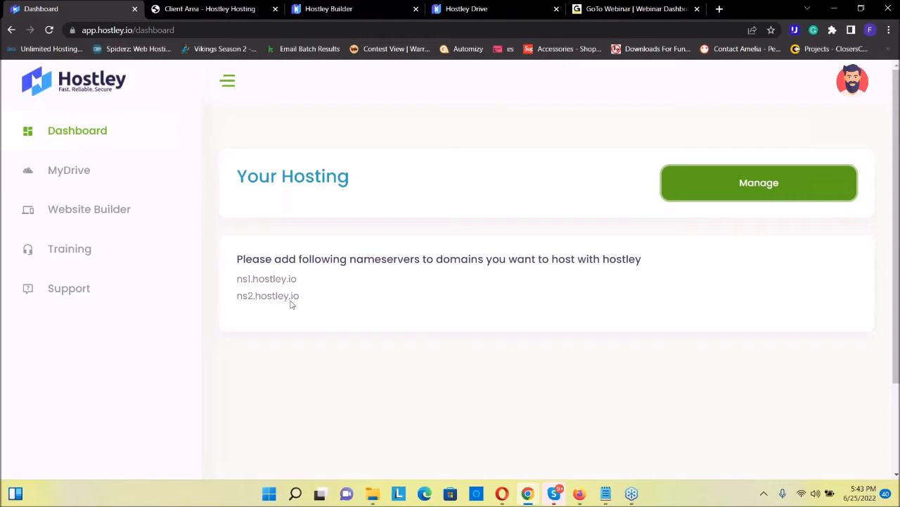
Highlight the nameservers ns1.hostley.io and ns2.hostley.io on the hosting dashboard one after the other, then clear the selection
drag(328, 284, 233, 285)
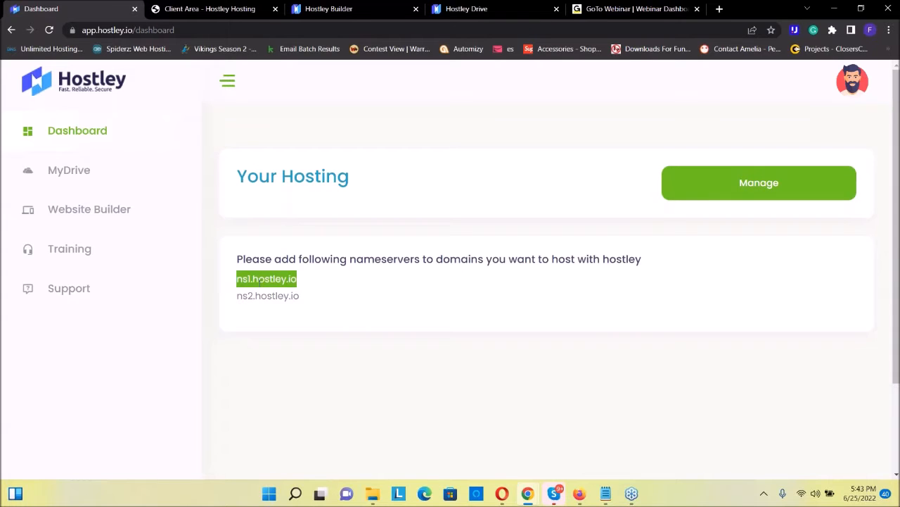
drag(238, 296, 305, 298)
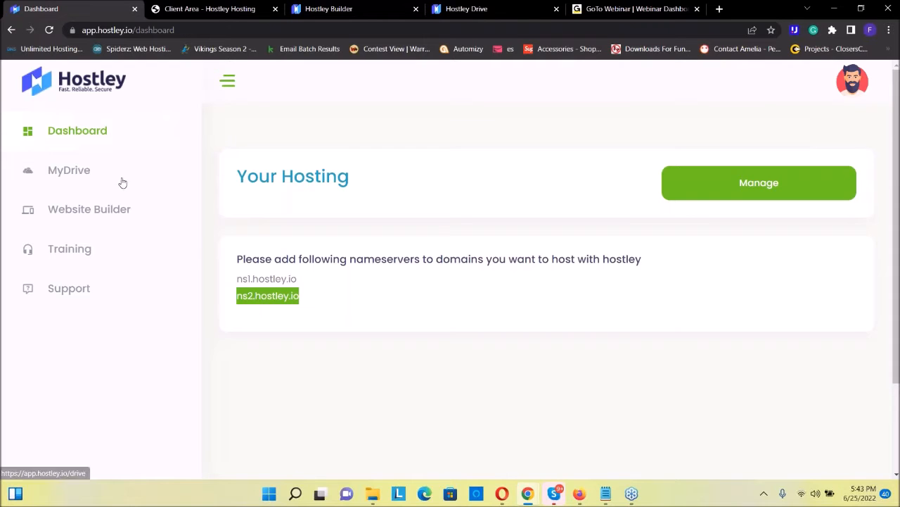
click(768, 223)
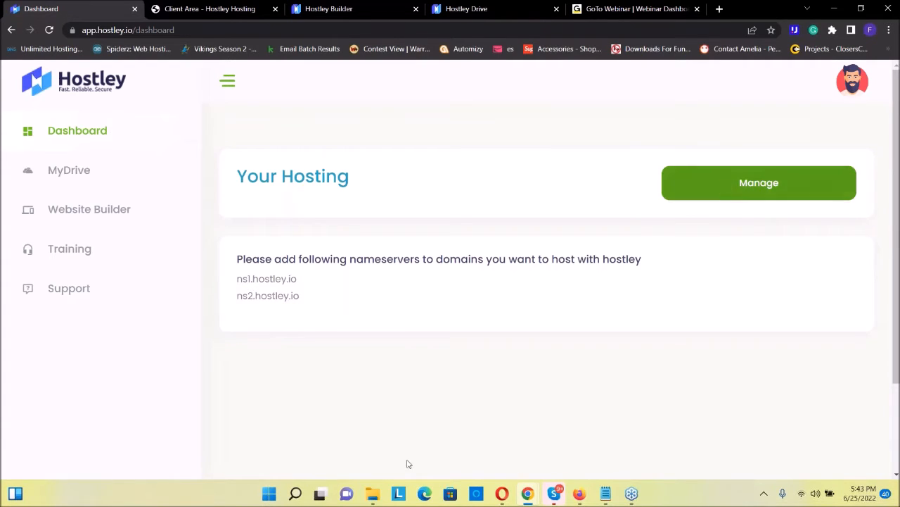
Open hosting management and view the product details of the Hostley Hosting service for emarketingcore.com
click(726, 188)
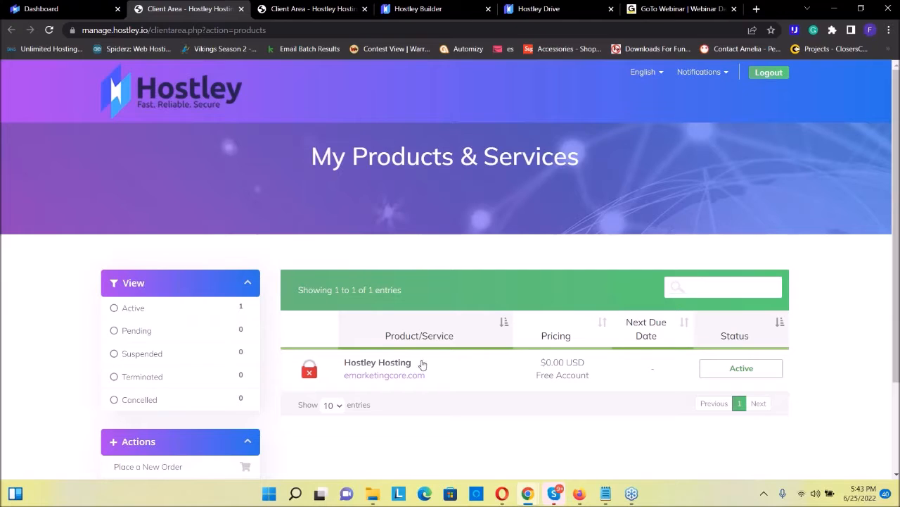
drag(441, 381, 345, 377)
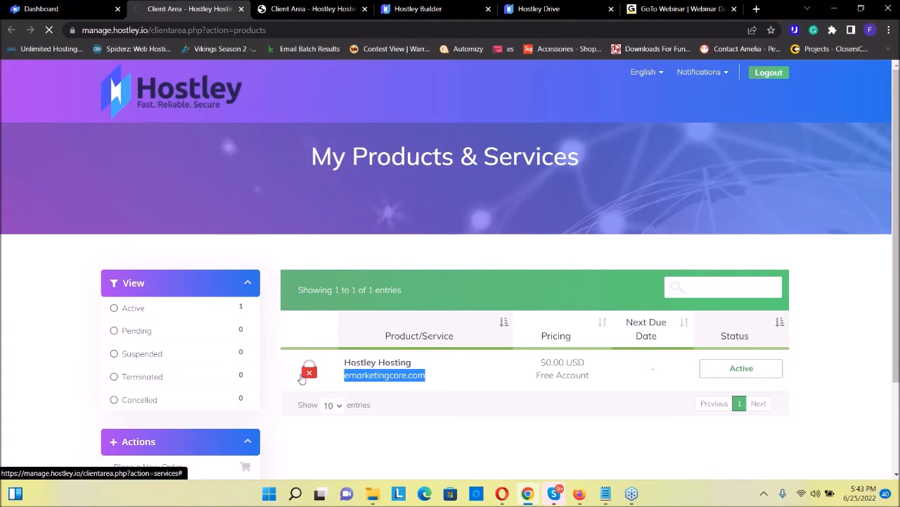
click(309, 370)
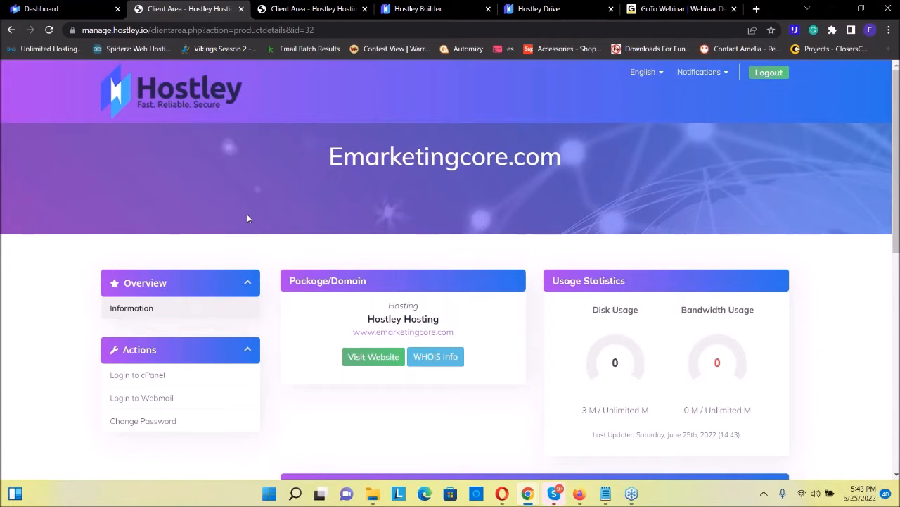
Examine the hosting product page, covering its package, usage statistics, quick shortcuts and quick email account creation
scroll(247, 219, down, 2)
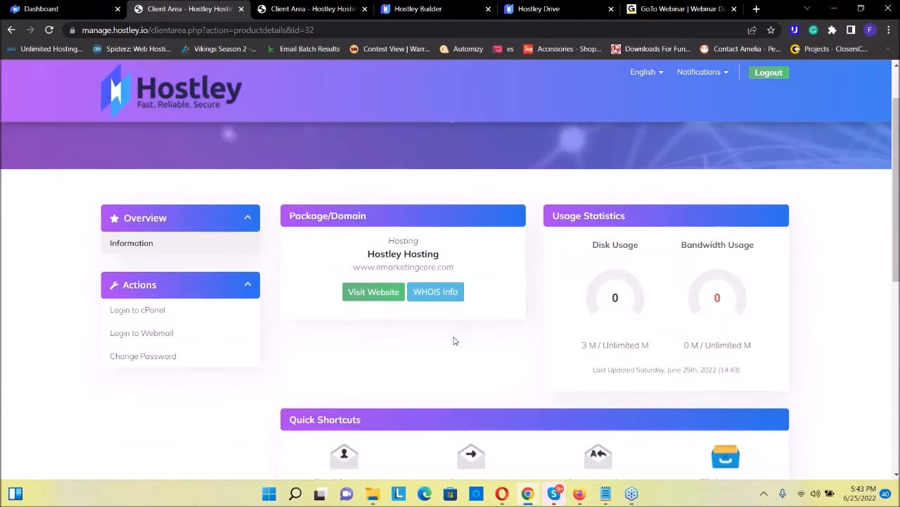
scroll(396, 312, down, 2)
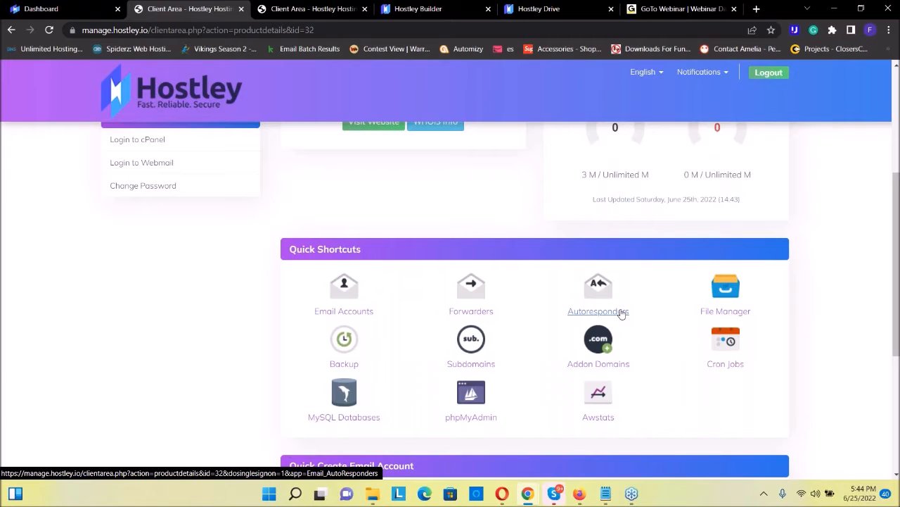
scroll(693, 296, down, 1)
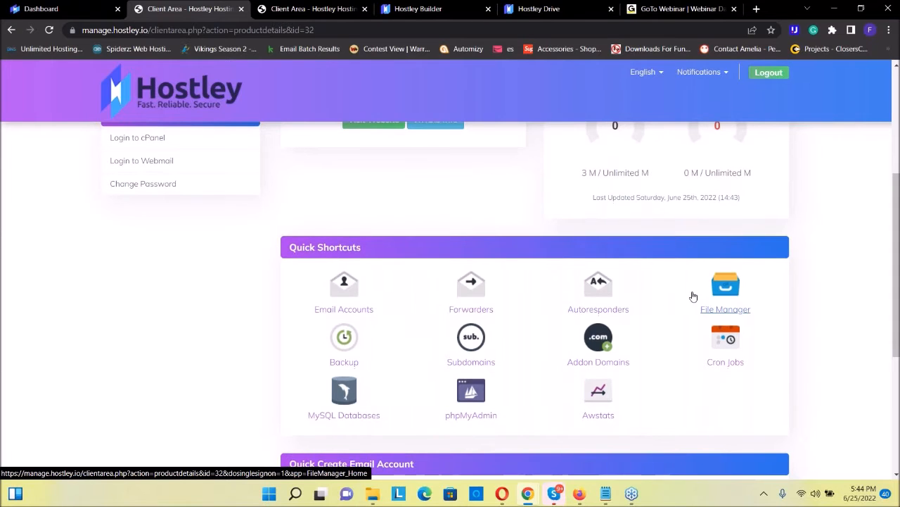
scroll(694, 297, down, 1)
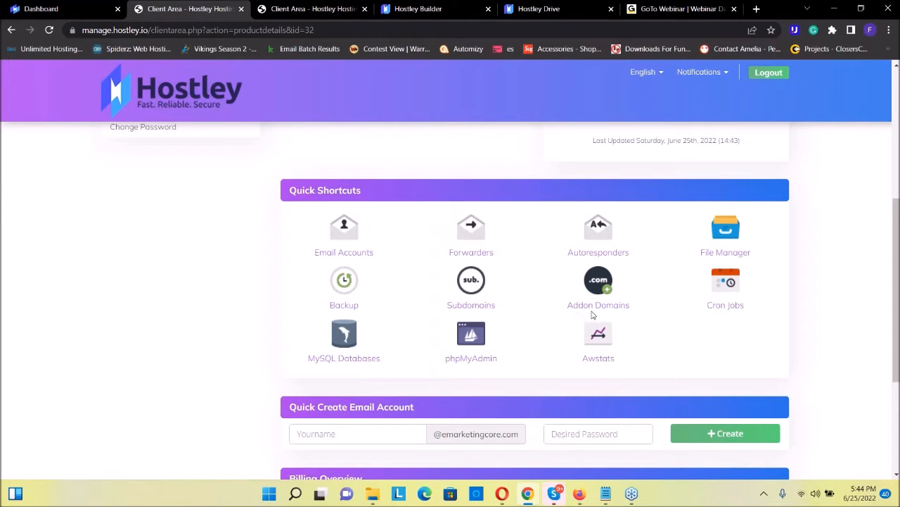
scroll(478, 325, down, 3)
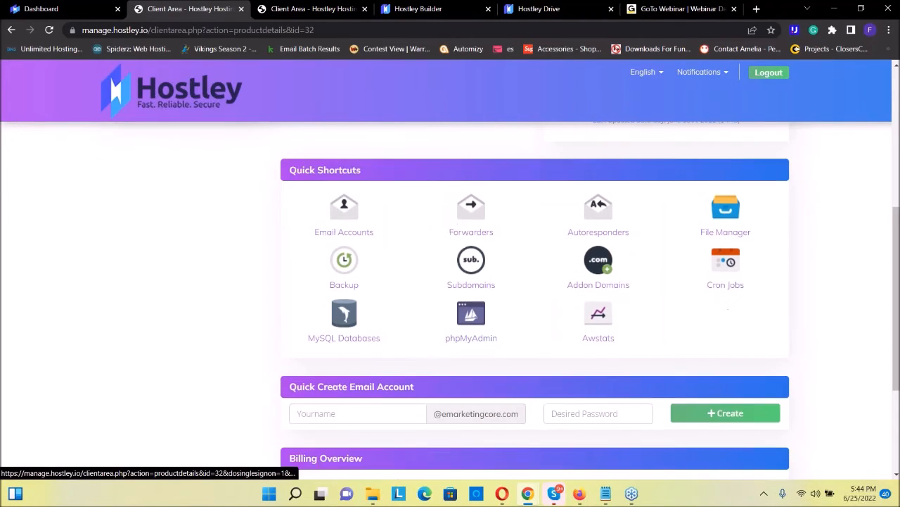
Log in to cPanel for emarketingcore.com and skip the starting point selection
scroll(470, 316, up, 10)
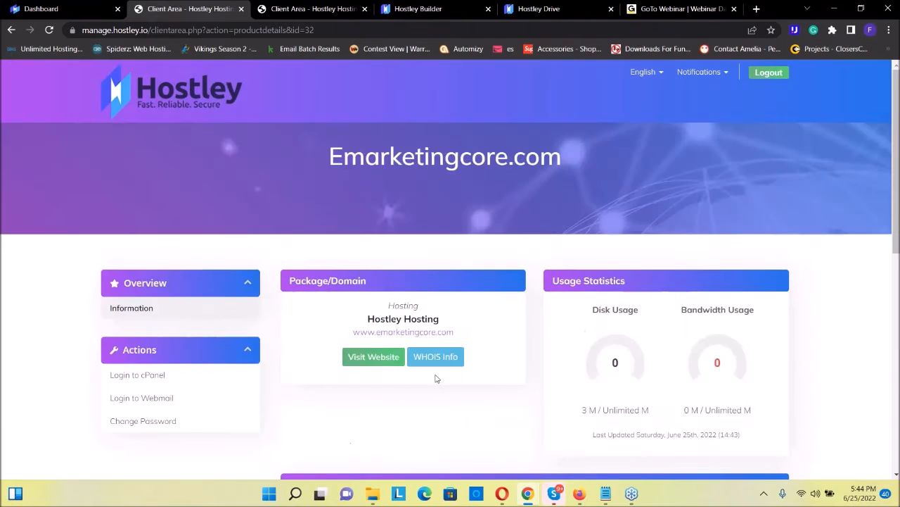
click(141, 378)
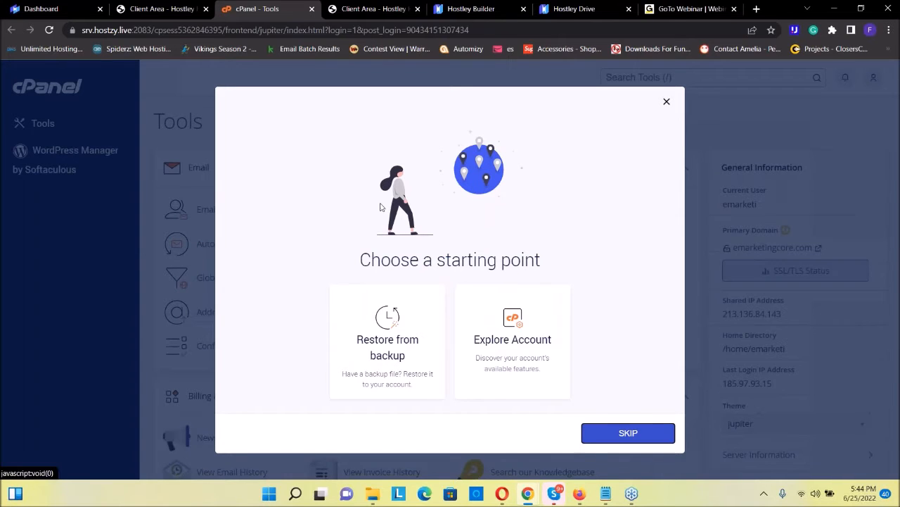
click(638, 439)
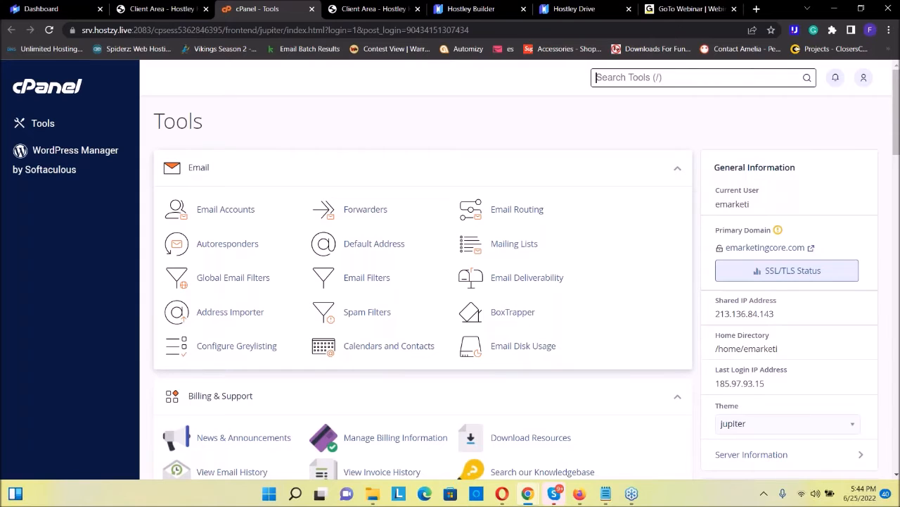
Examine the email and billing tools in cPanel and highlight the general information down to the shared IP address
scroll(432, 203, down, 4)
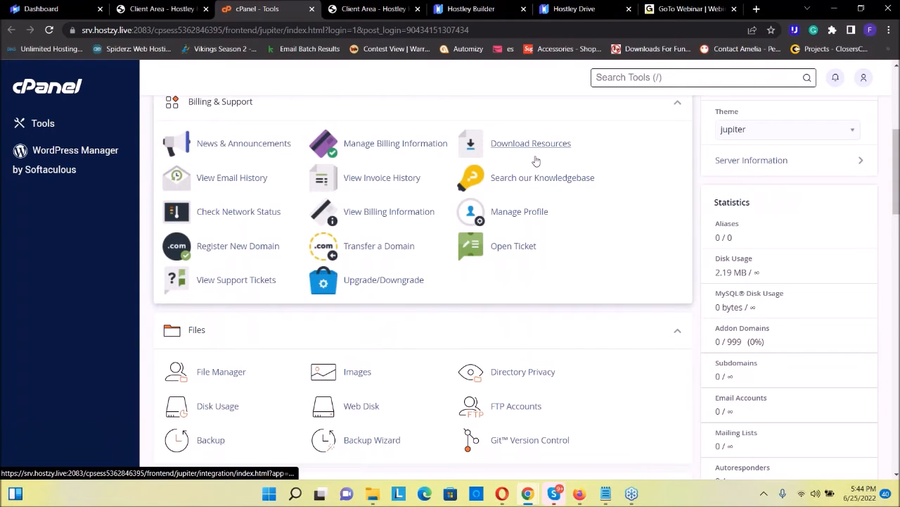
scroll(536, 161, up, 4)
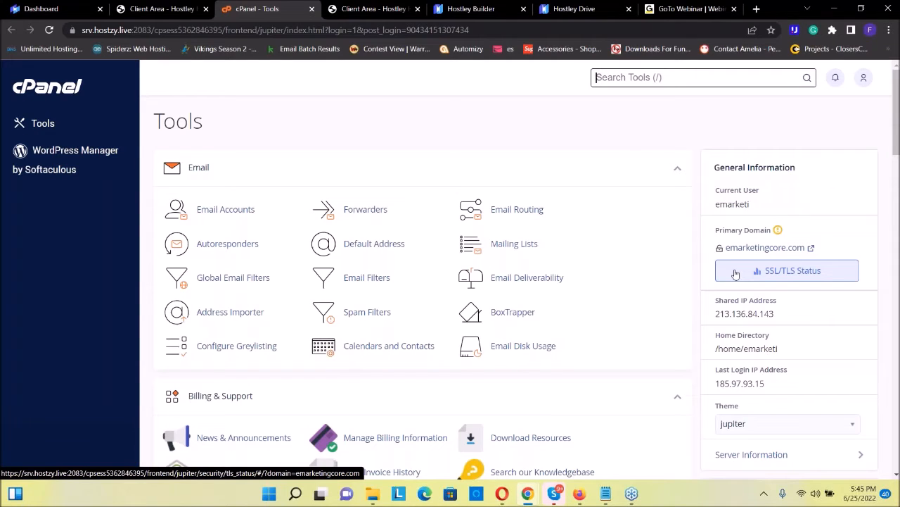
scroll(733, 301, down, 1)
drag(776, 255, 688, 258)
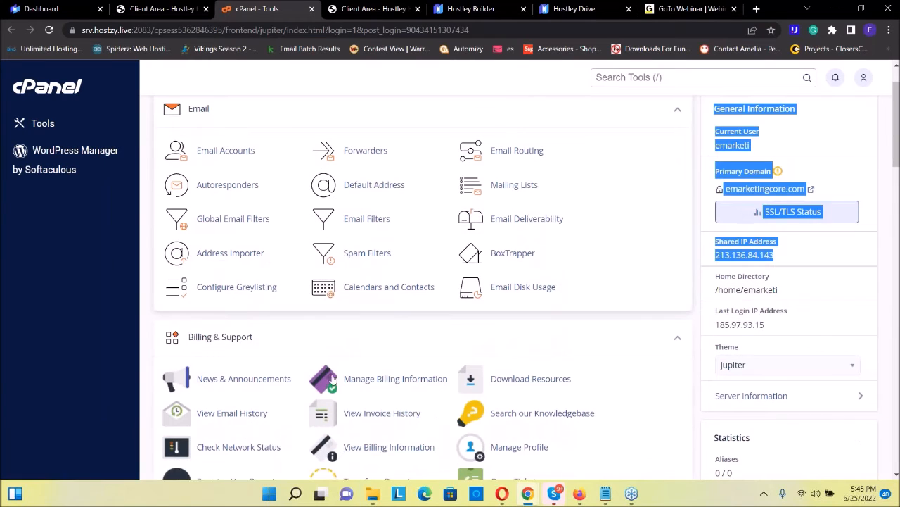
Look through the remaining cPanel tool groups, including files, databases, security, software, preferences and the Softaculous Apps Installer
scroll(515, 287, down, 3)
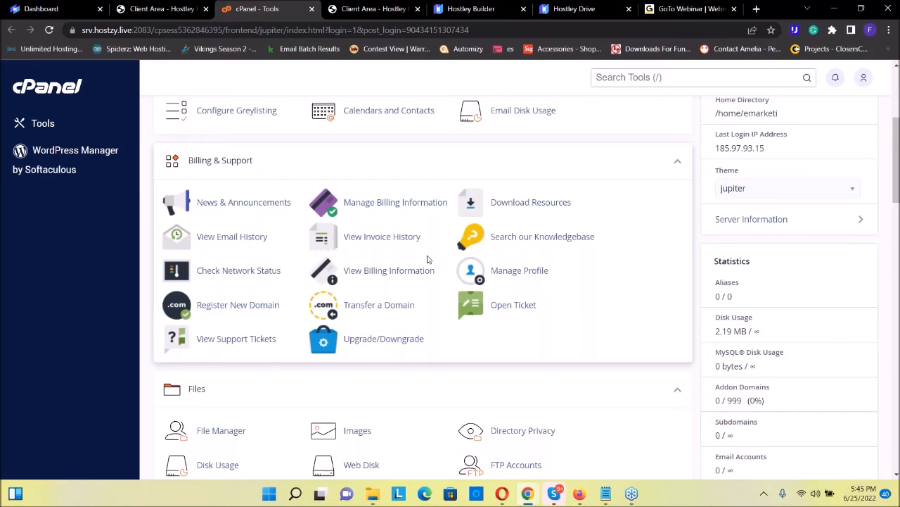
scroll(427, 259, down, 3)
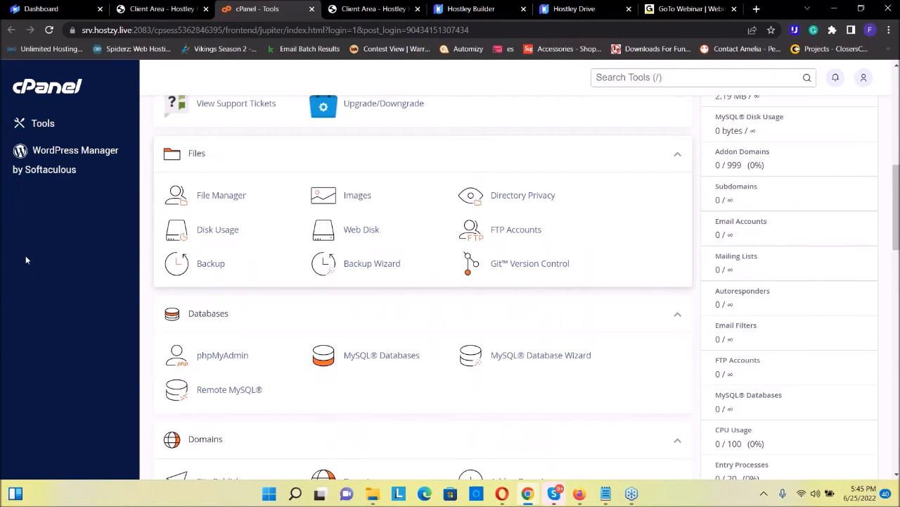
scroll(497, 275, down, 9)
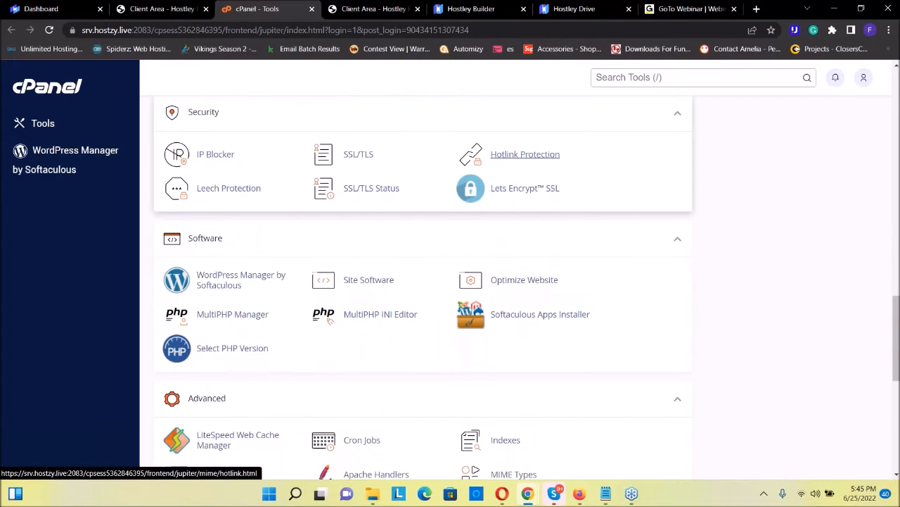
scroll(525, 154, down, 1)
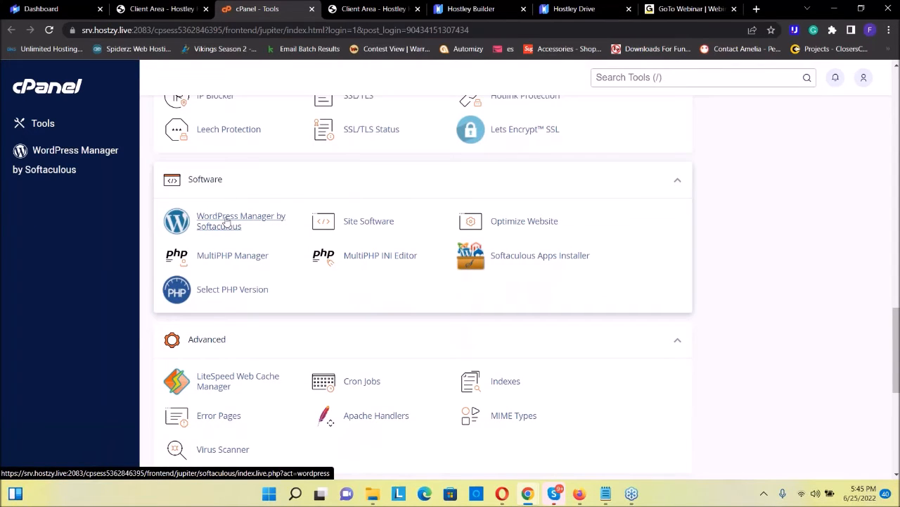
scroll(237, 228, down, 5)
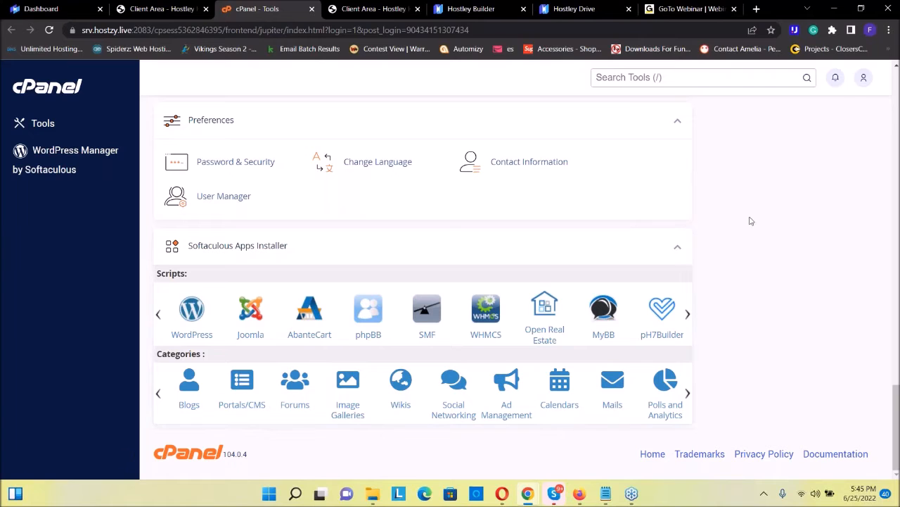
scroll(750, 221, up, 8)
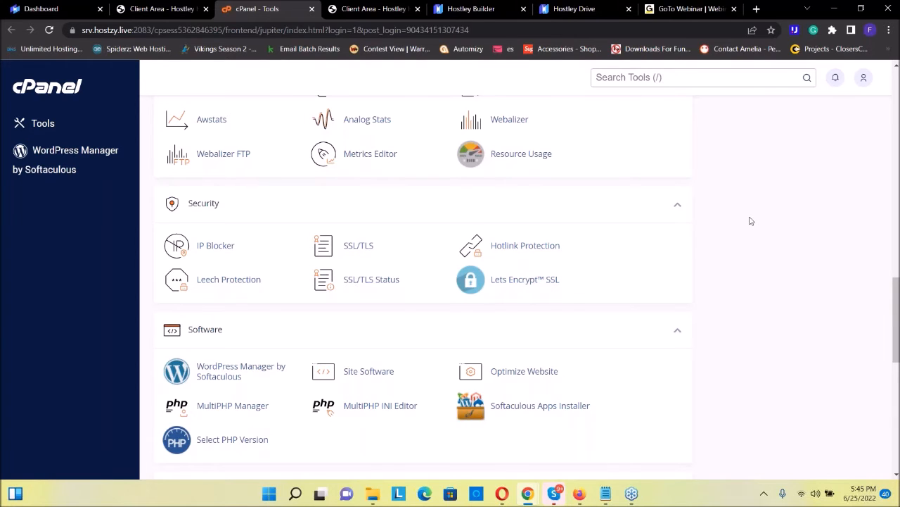
scroll(750, 221, up, 15)
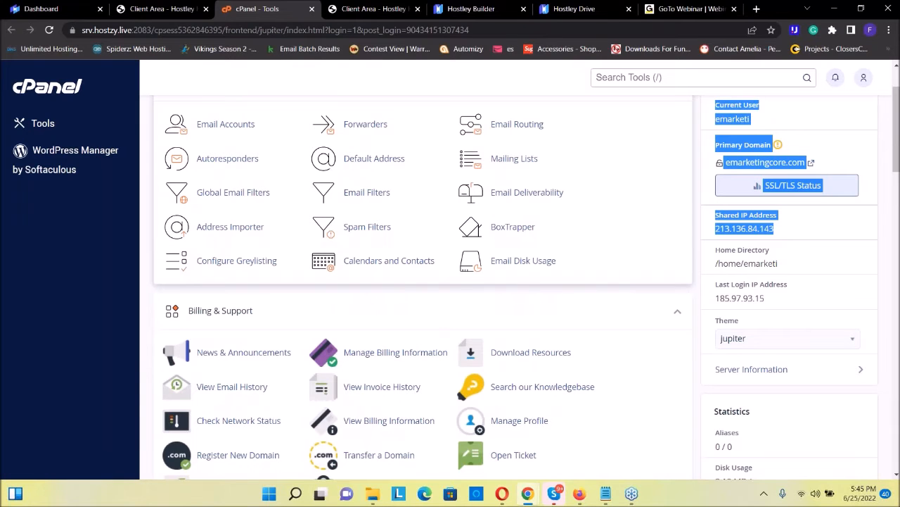
scroll(436, 267, up, 2)
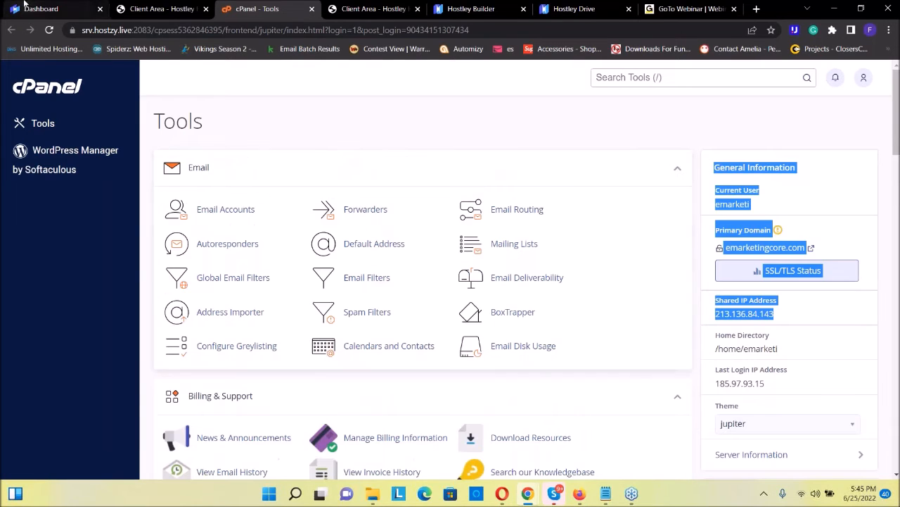
Return to the hosting product page in the client area and review its cPanel, webmail and password actions
click(134, 8)
scroll(115, 380, down, 1)
scroll(115, 380, down, 2)
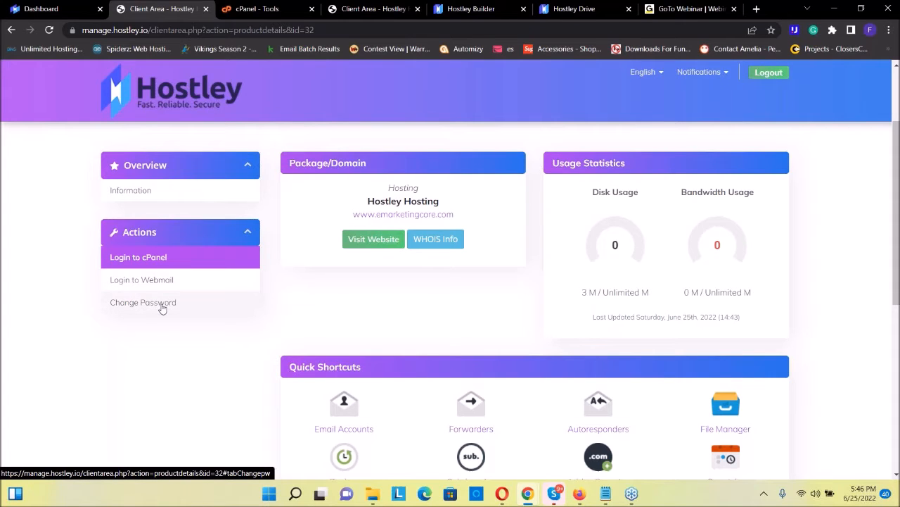
Go back to the hosting dashboard, then view the All Files page of Hostley Drive
click(56, 9)
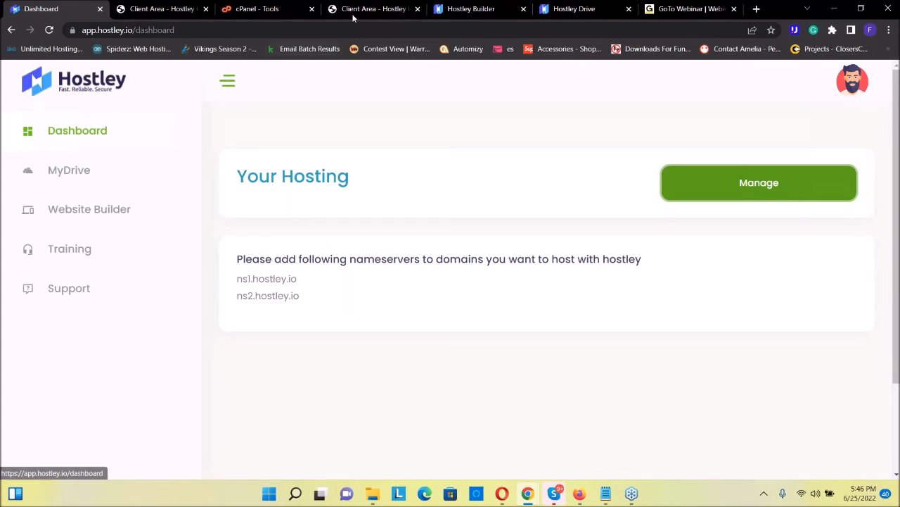
click(551, 13)
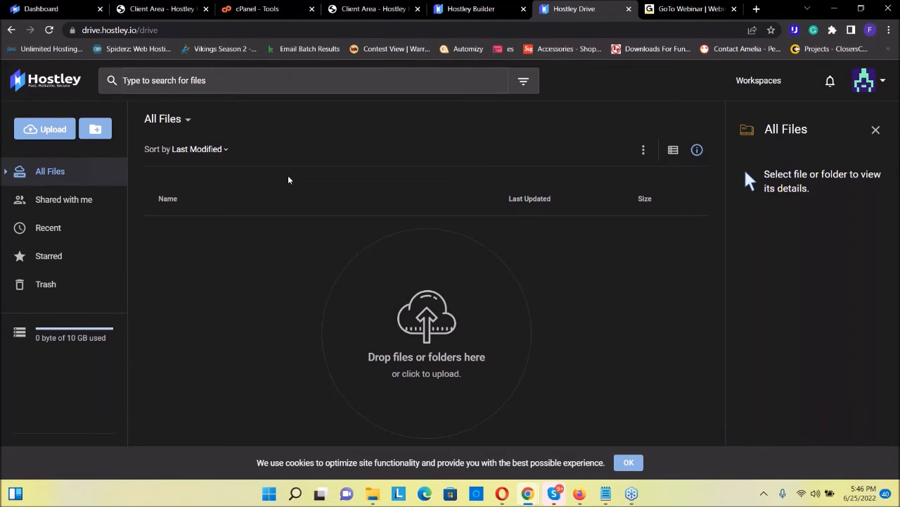
View the Website Builder section of the dashboard and switch to the Hostley Builder projects page
click(29, 12)
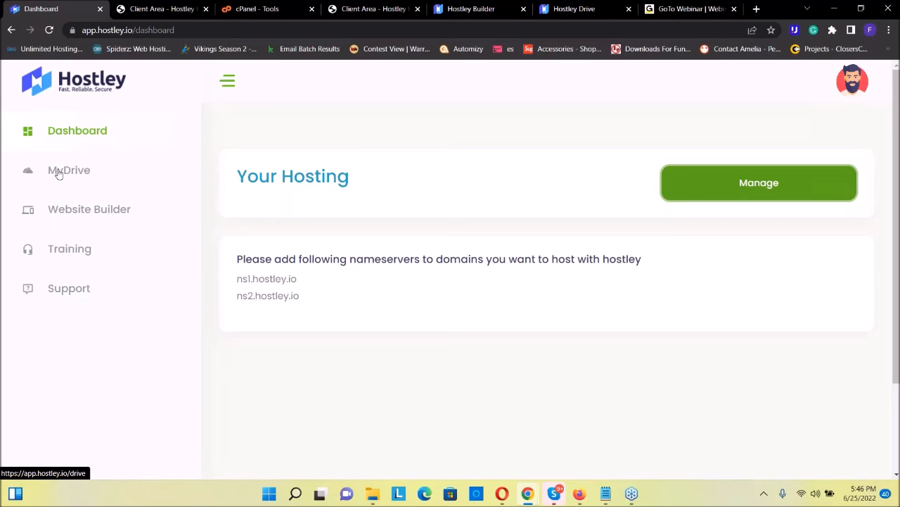
click(78, 216)
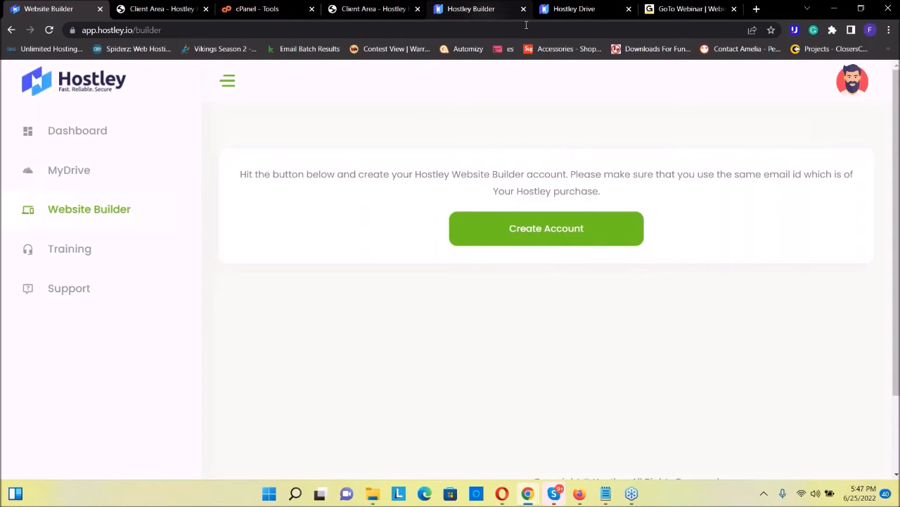
click(485, 8)
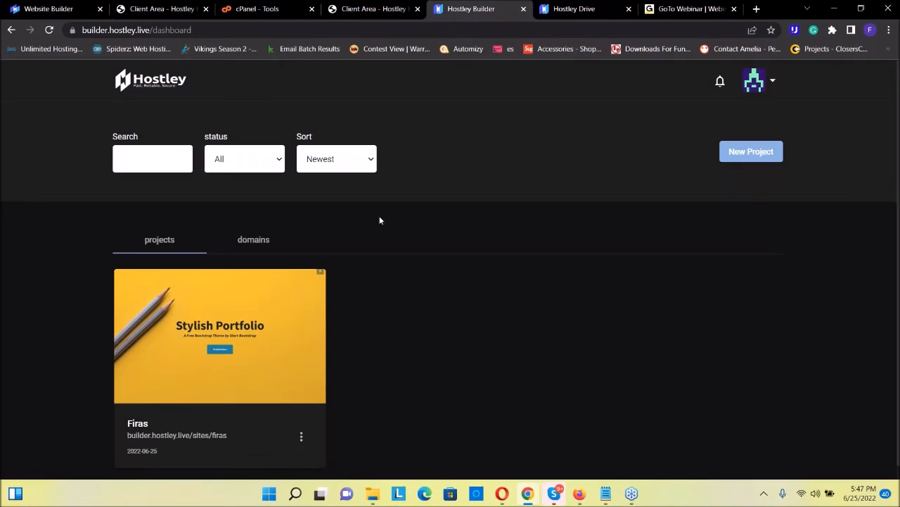
Check the project and domain lists in Hostley Builder, then start a new project to reach the template selection
scroll(283, 324, down, 1)
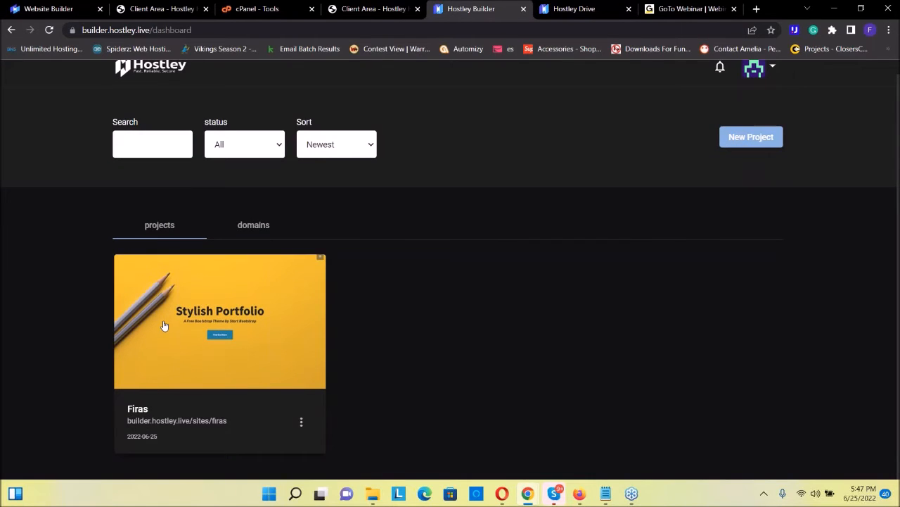
click(260, 227)
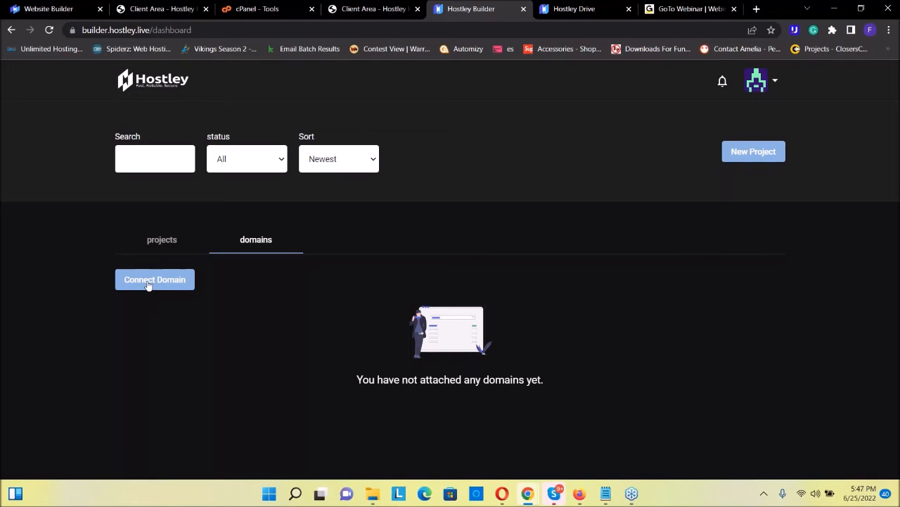
click(157, 242)
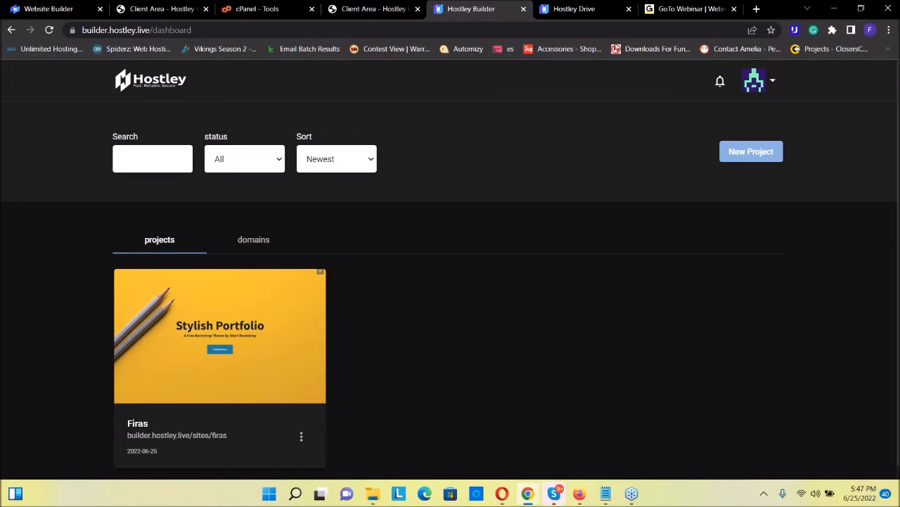
click(846, 154)
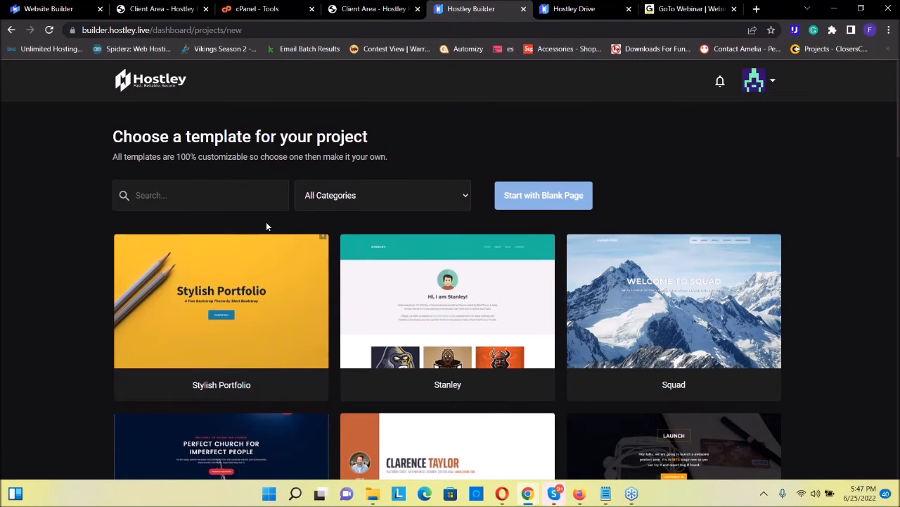
Browse the gallery of project templates from Stylish Portfolio down to Agency and return to its beginning
scroll(266, 176, down, 15)
scroll(288, 351, up, 3)
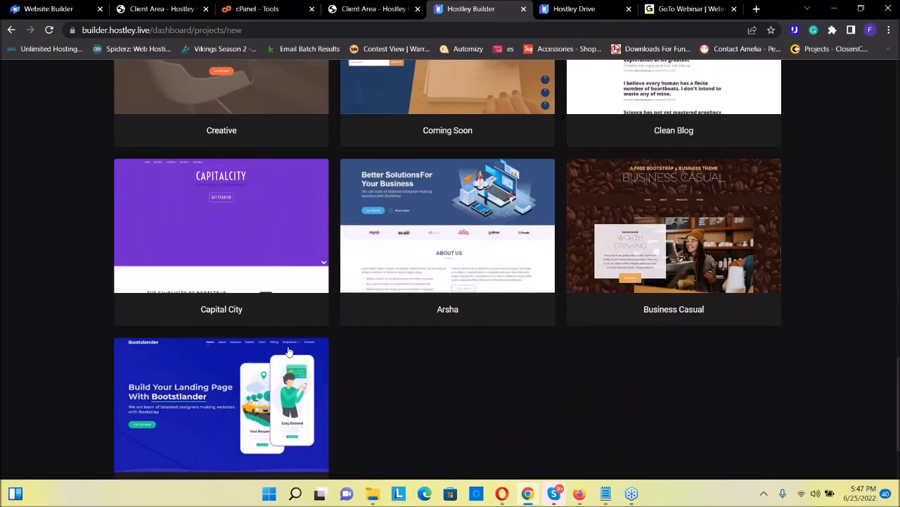
scroll(291, 353, down, 3)
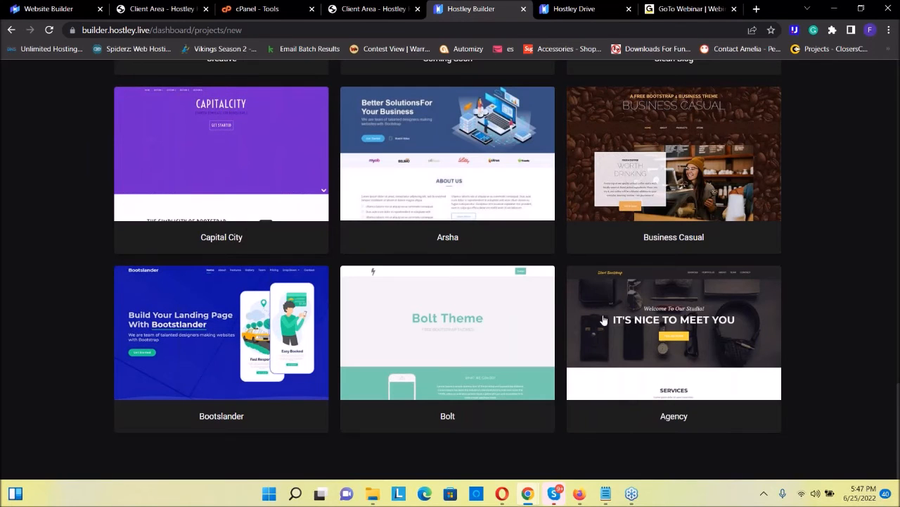
scroll(172, 348, up, 15)
scroll(199, 196, up, 2)
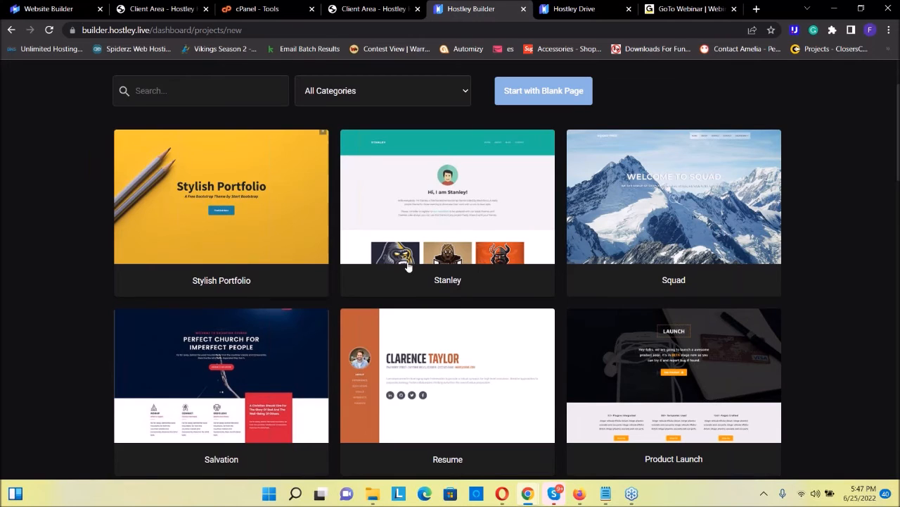
scroll(408, 264, down, 1)
scroll(529, 201, up, 3)
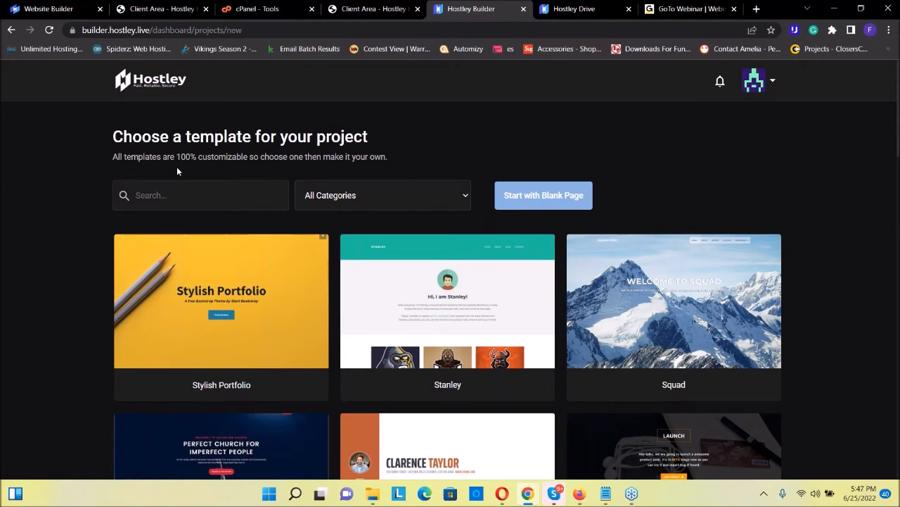
Go back to the projects dashboard, open the existing Stylish Portfolio project in the builder and look over its page
click(11, 31)
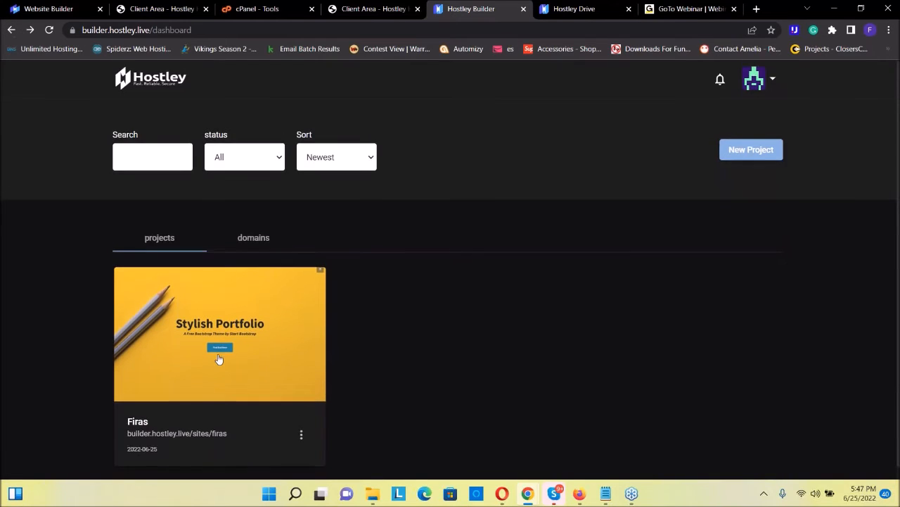
click(219, 359)
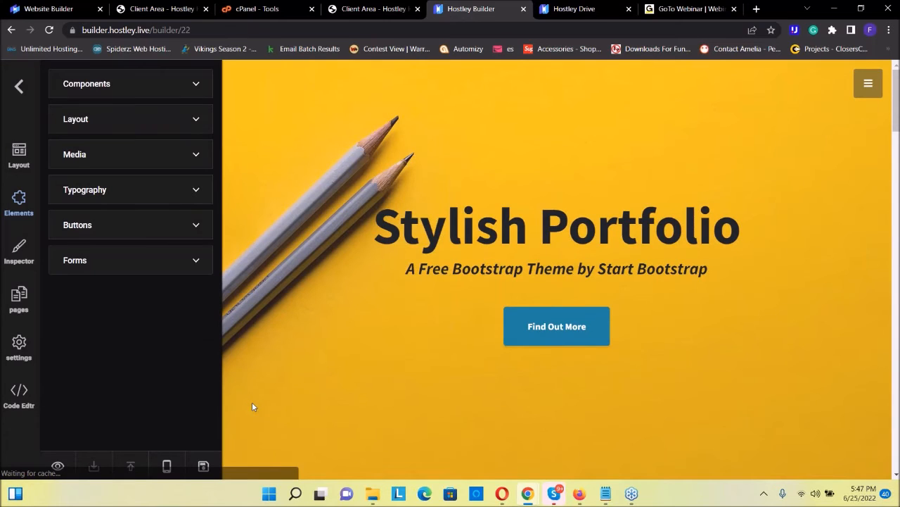
scroll(448, 292, down, 15)
scroll(448, 292, up, 8)
scroll(448, 292, up, 7)
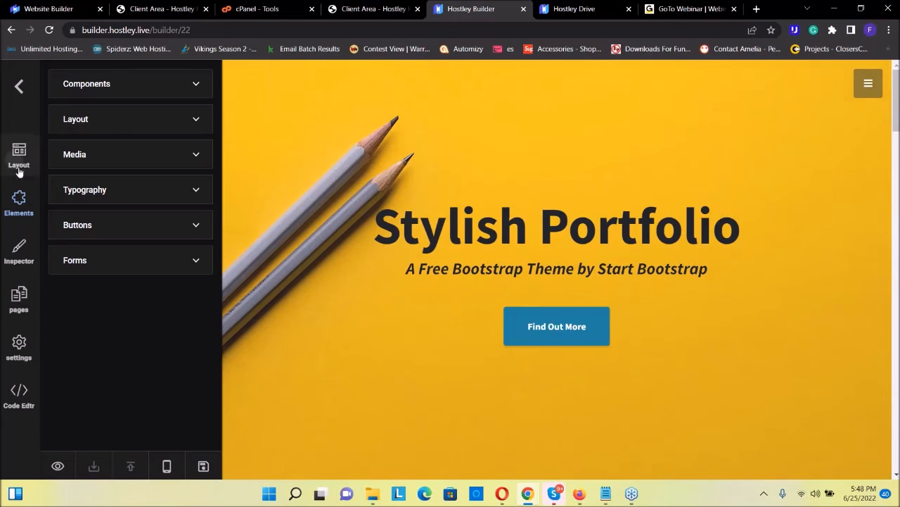
Show the page's layout containers, expand Container 1 and try the six-equal-column row preset on it
click(19, 162)
click(149, 99)
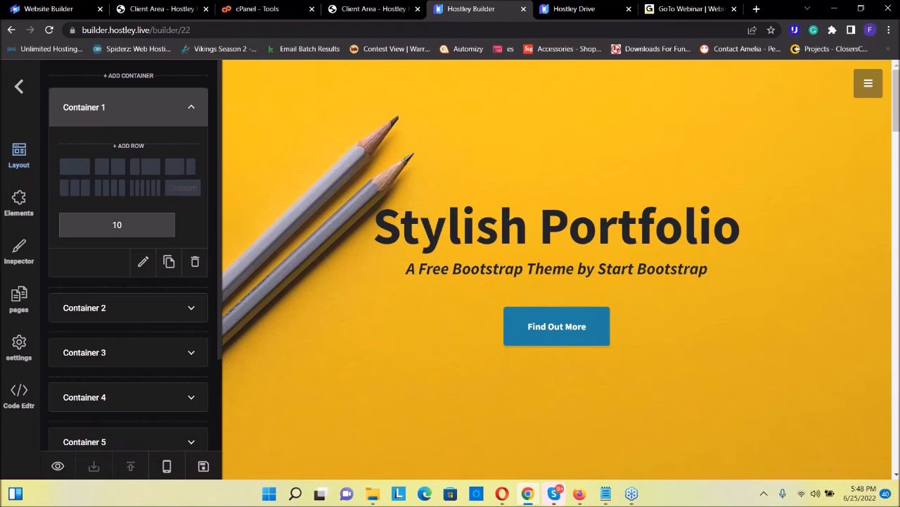
click(141, 190)
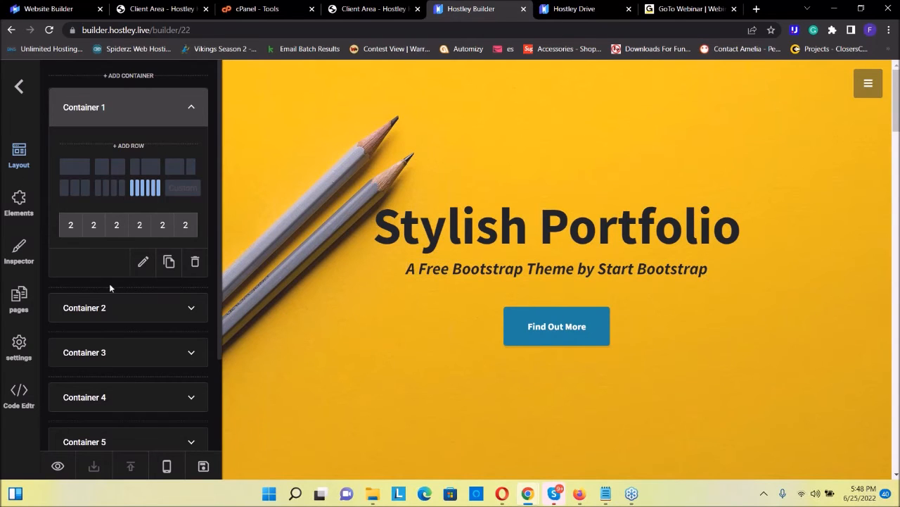
Expand Container 2 in the layout list, select its heading on the page and look over the surrounding section
scroll(110, 289, down, 2)
scroll(110, 289, down, 1)
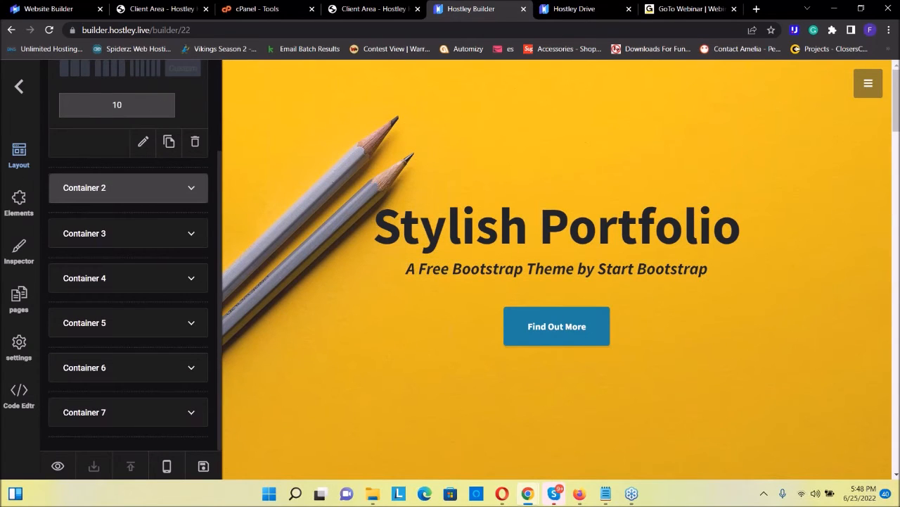
click(127, 187)
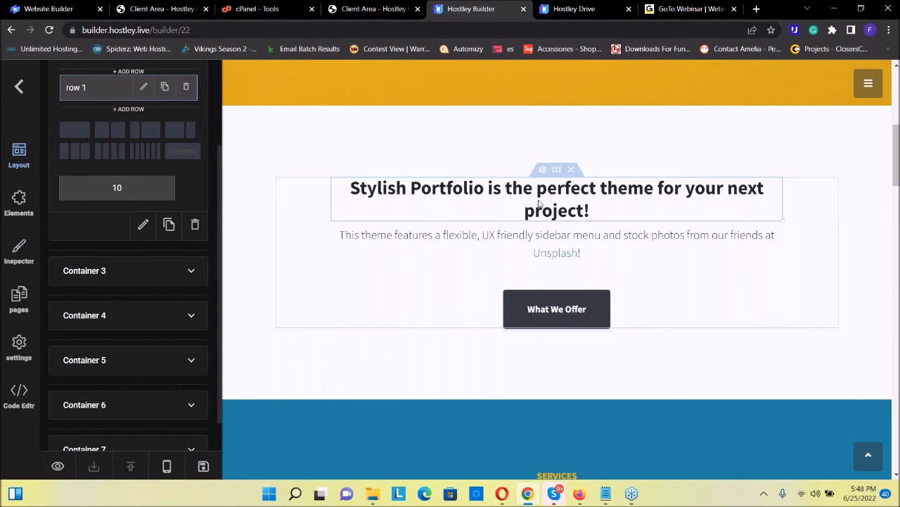
click(561, 215)
scroll(430, 309, down, 3)
scroll(400, 301, up, 3)
Add a Progress Bar component to the white section, below the What We Offer button
click(20, 204)
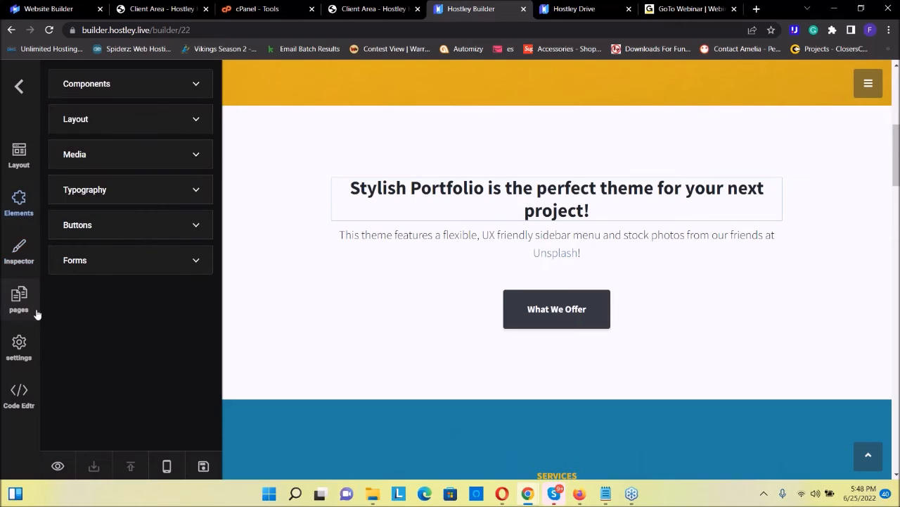
click(155, 89)
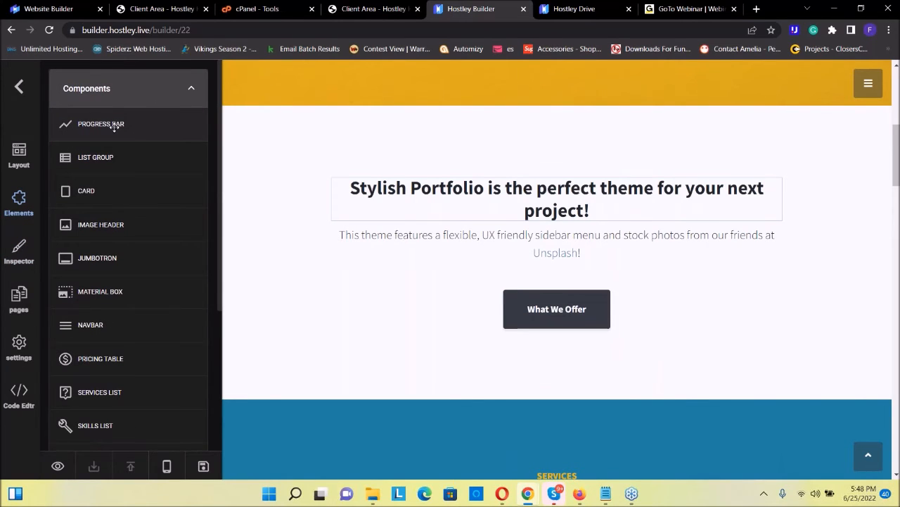
drag(115, 127, 472, 377)
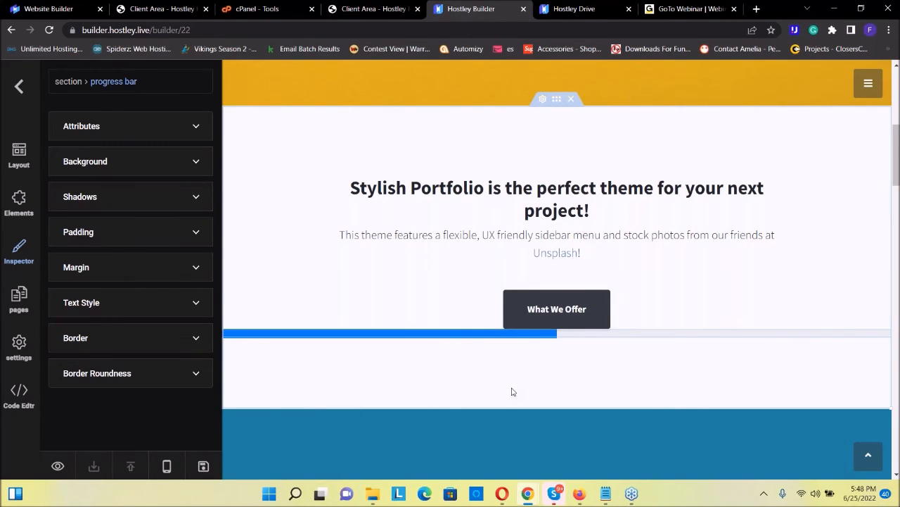
Review the progress bar's styling options, from background and shadows through padding, margin and text style to border and border roundness
click(180, 163)
click(133, 302)
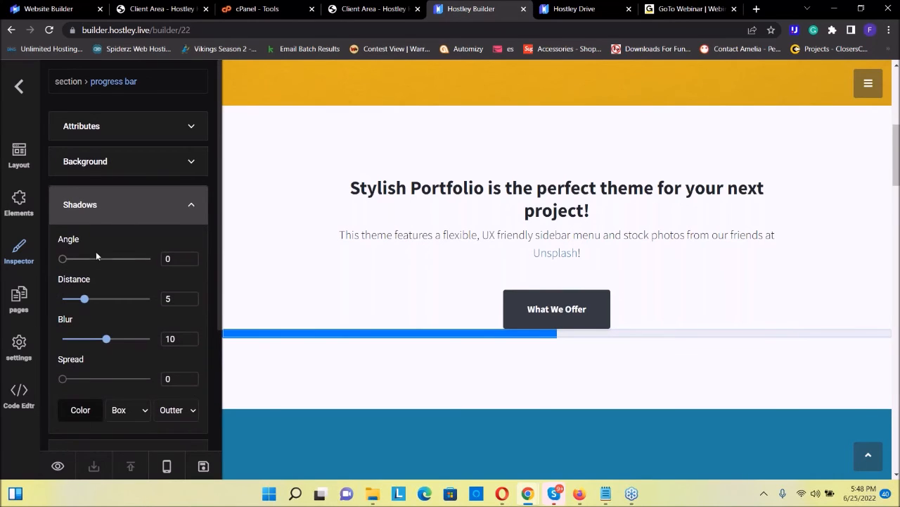
scroll(189, 259, down, 3)
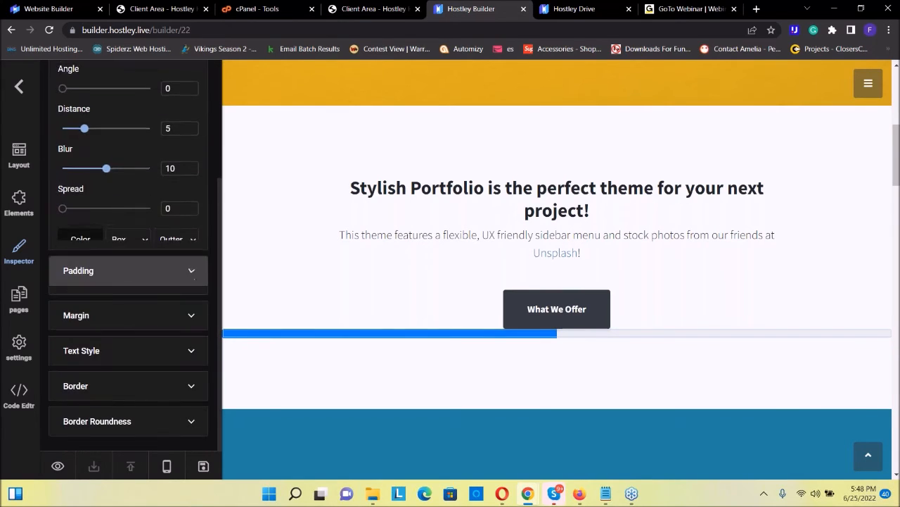
click(193, 276)
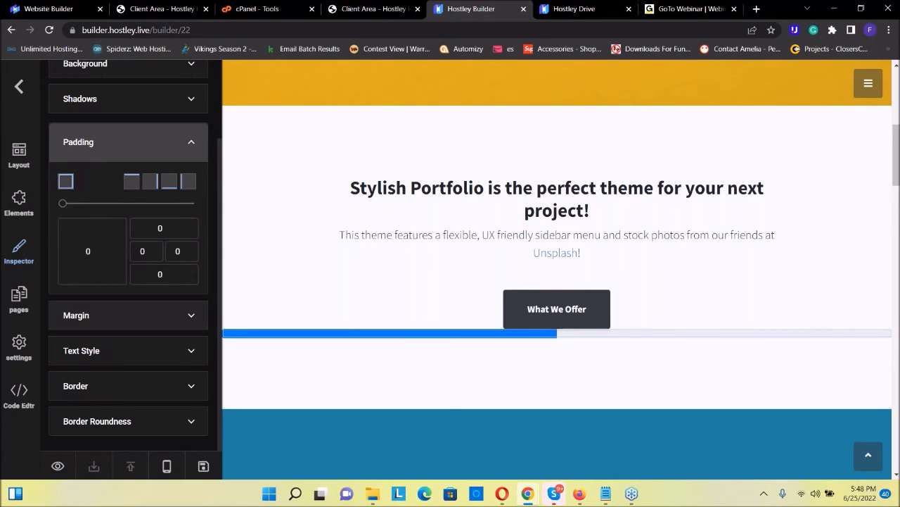
click(126, 315)
click(176, 349)
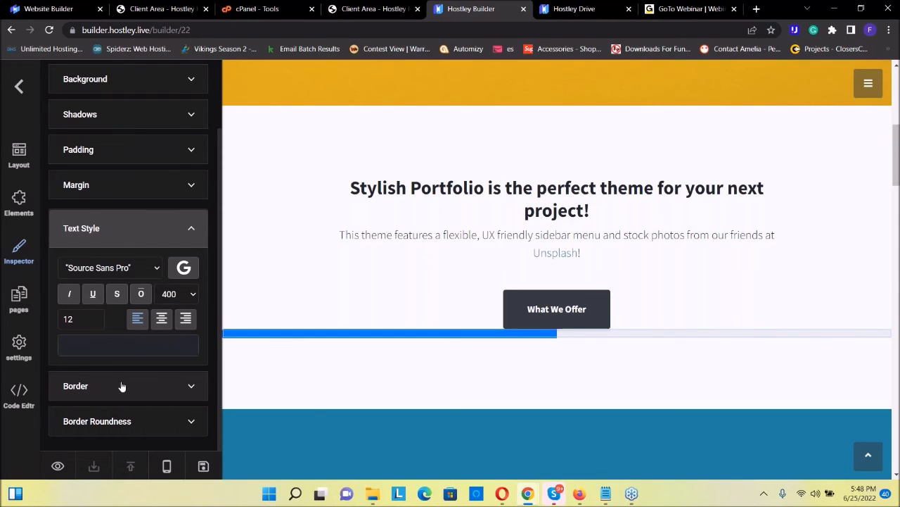
click(121, 386)
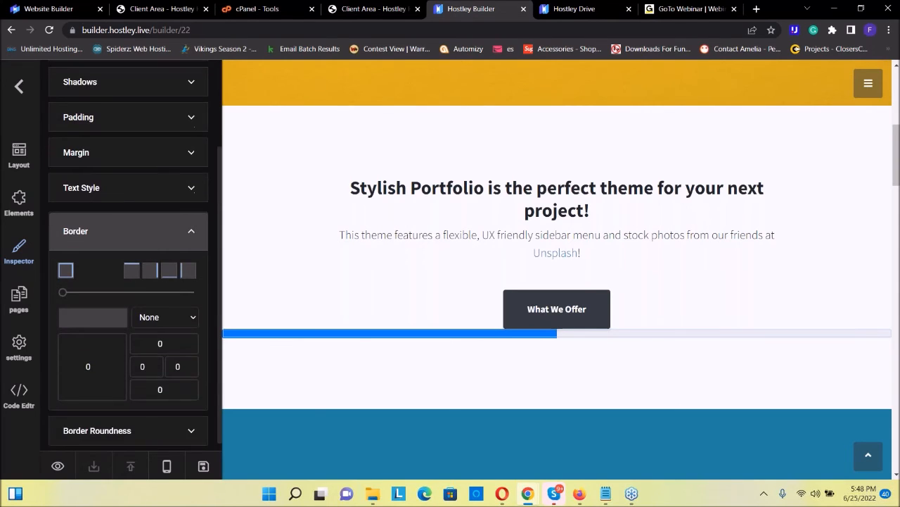
click(97, 421)
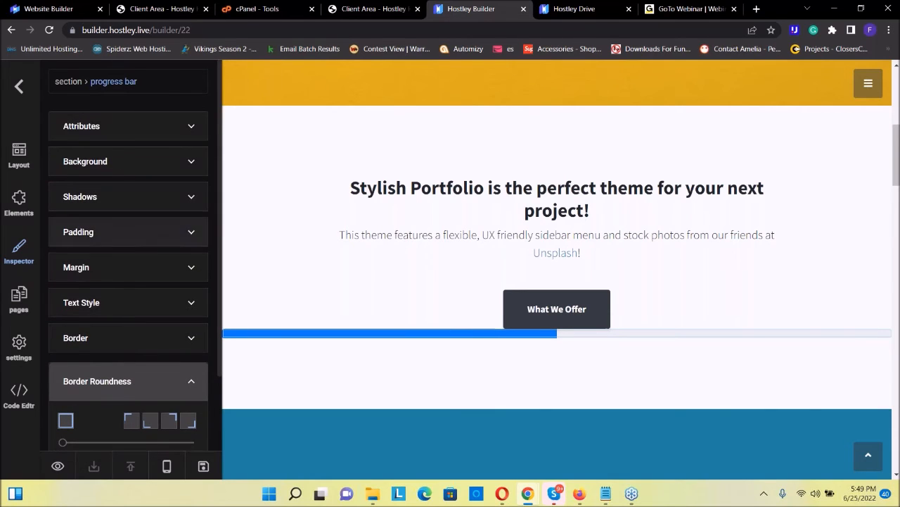
Add a Pricing Table component below the progress bar
click(19, 202)
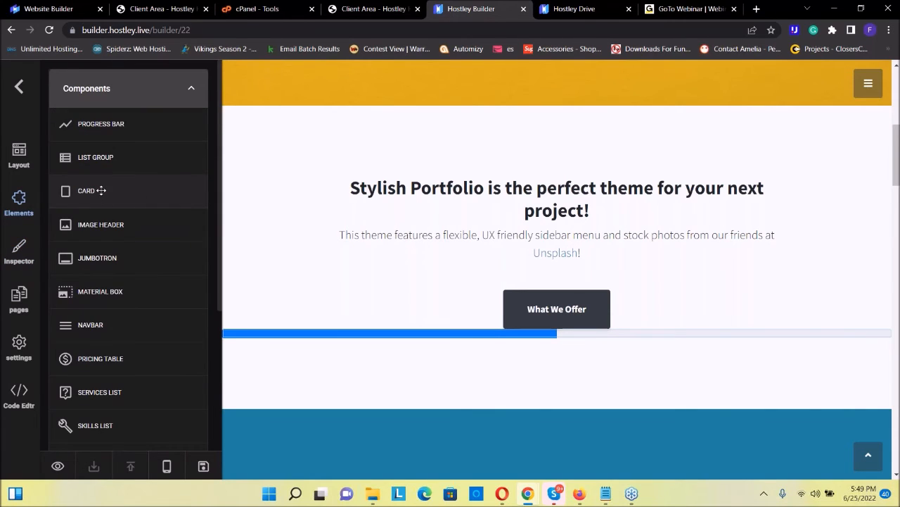
scroll(106, 211, down, 1)
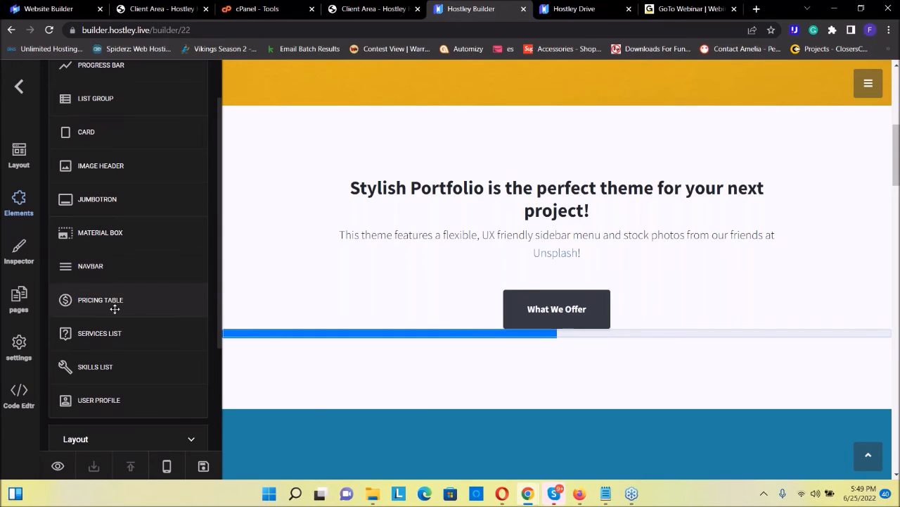
mouse_move(102, 300)
mouse_down()
mouse_move(157, 299)
mouse_move(472, 397)
mouse_up()
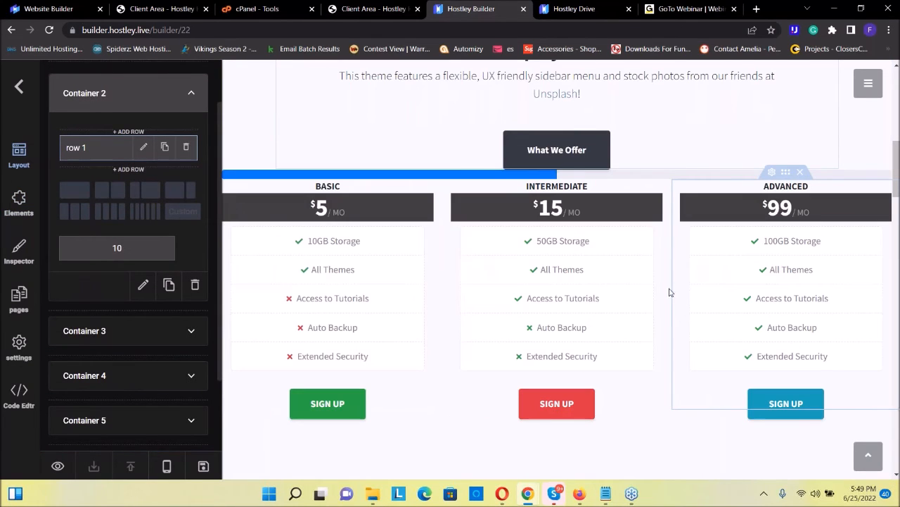
Review the elements available for the page in the Components, Layout, Media, Typography, Buttons and Forms groups
click(19, 203)
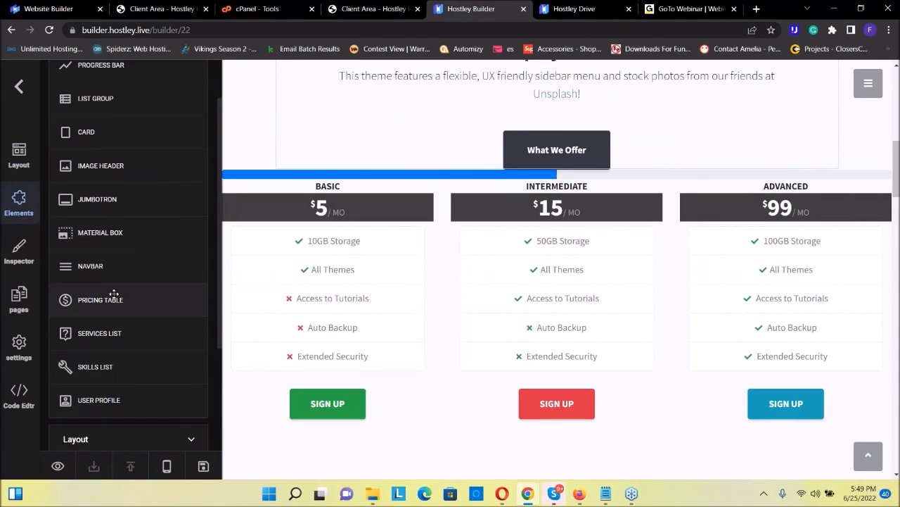
scroll(120, 282, down, 2)
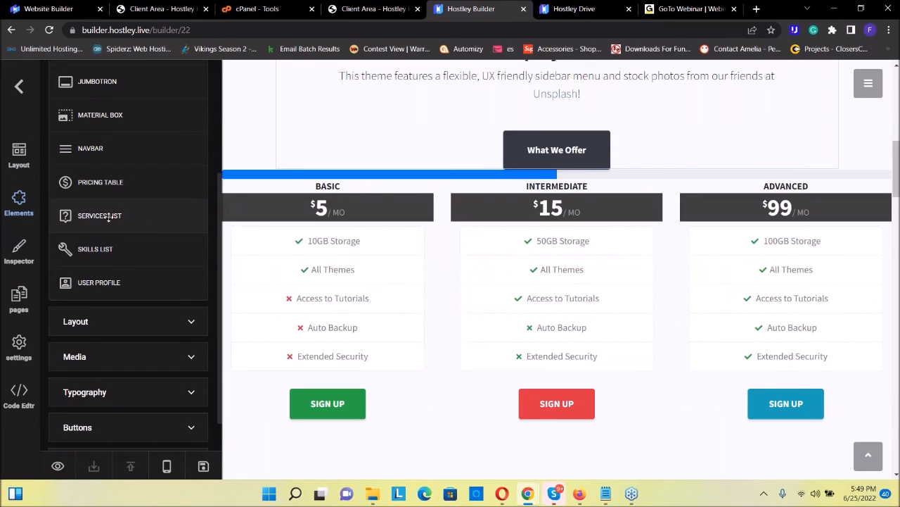
scroll(137, 289, down, 1)
click(135, 292)
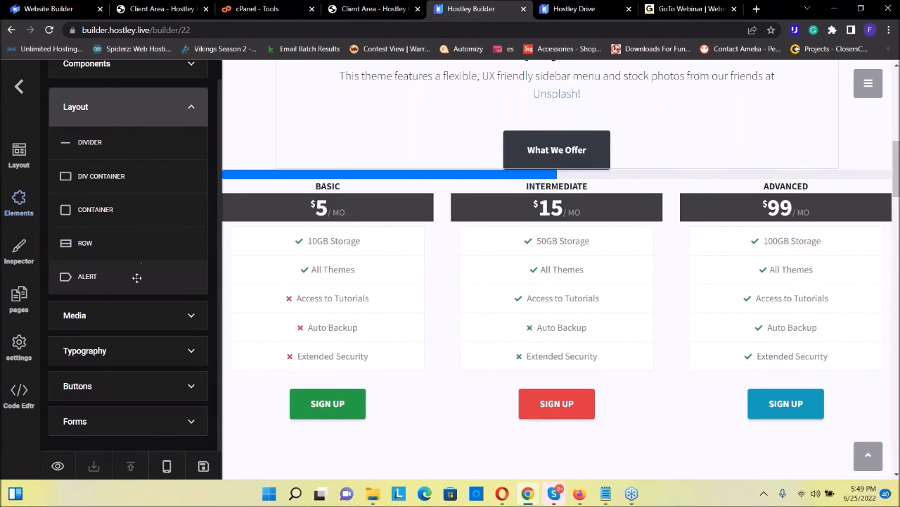
click(139, 314)
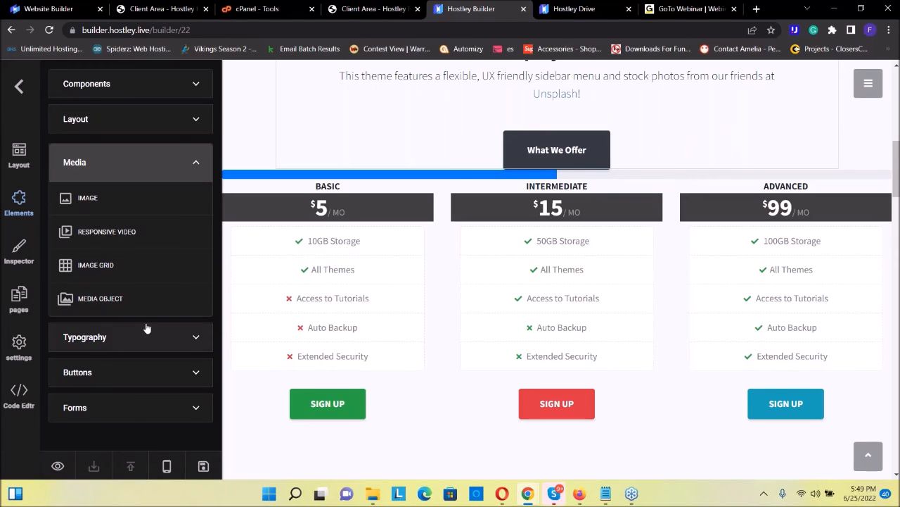
click(127, 337)
scroll(119, 267, down, 2)
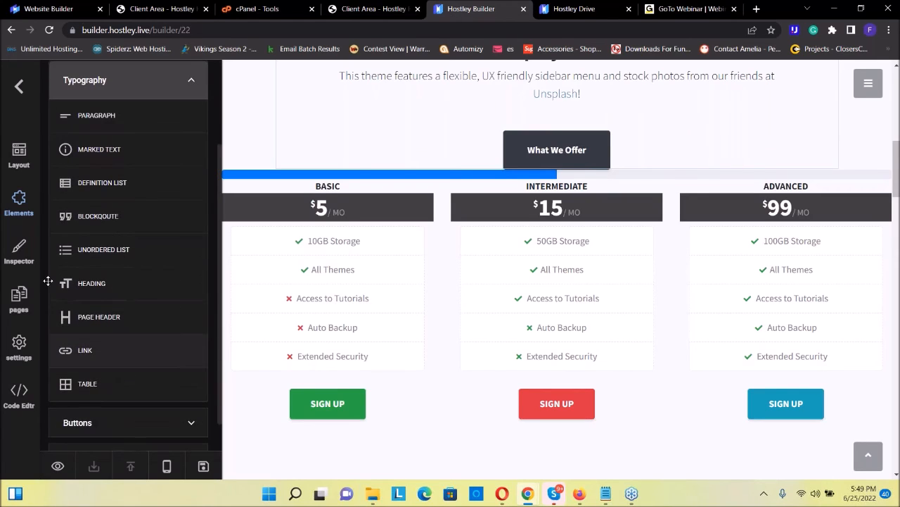
scroll(51, 261, down, 1)
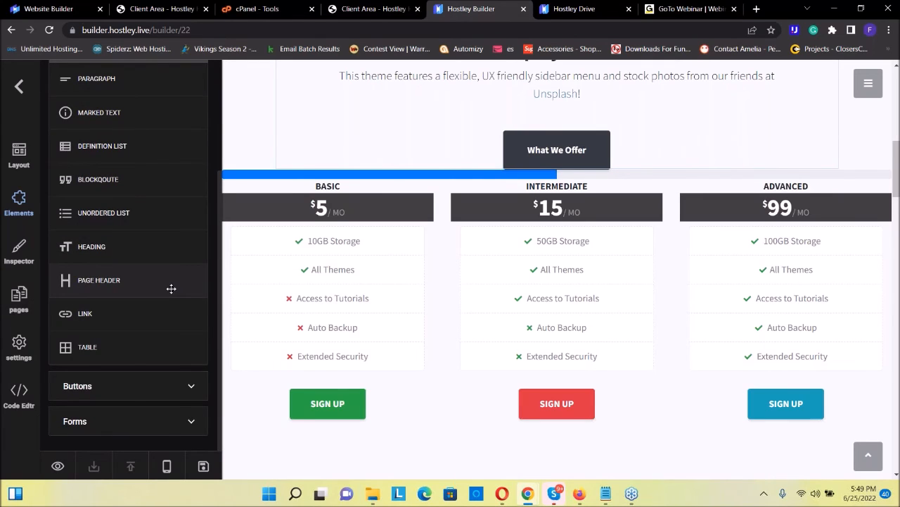
click(106, 385)
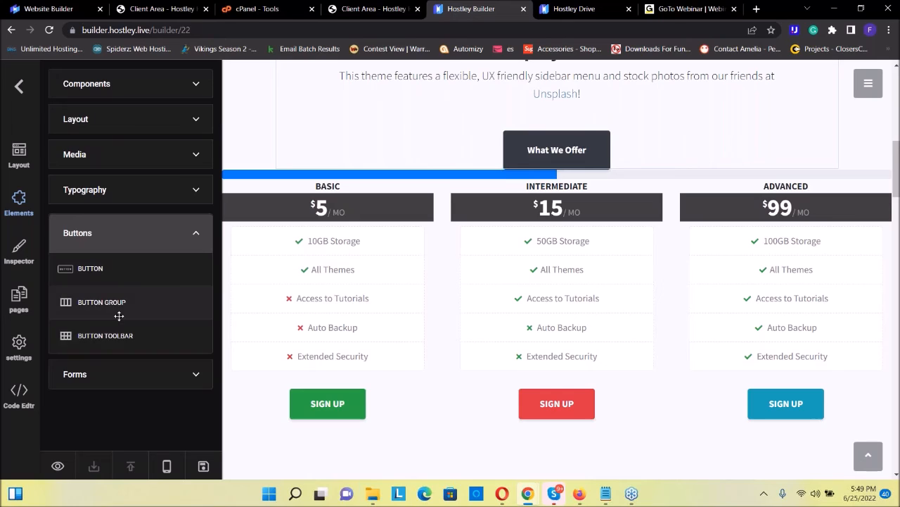
click(117, 373)
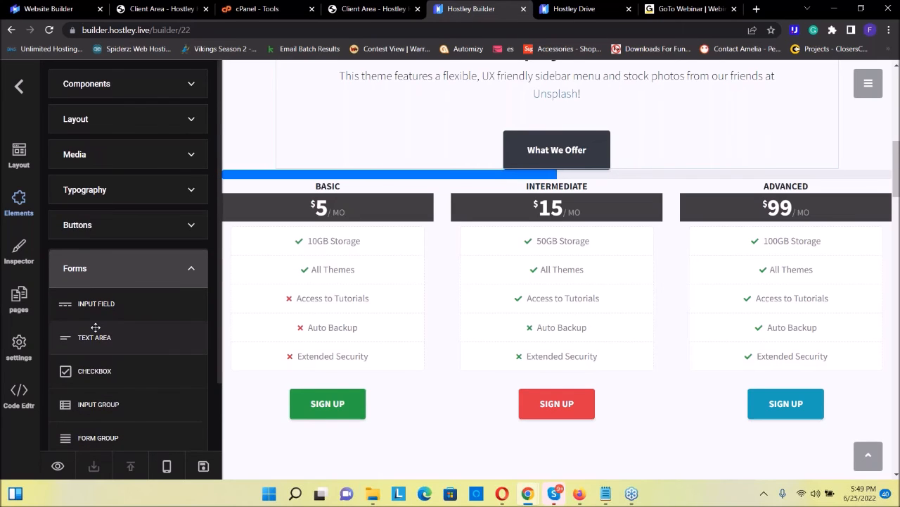
scroll(95, 327, down, 2)
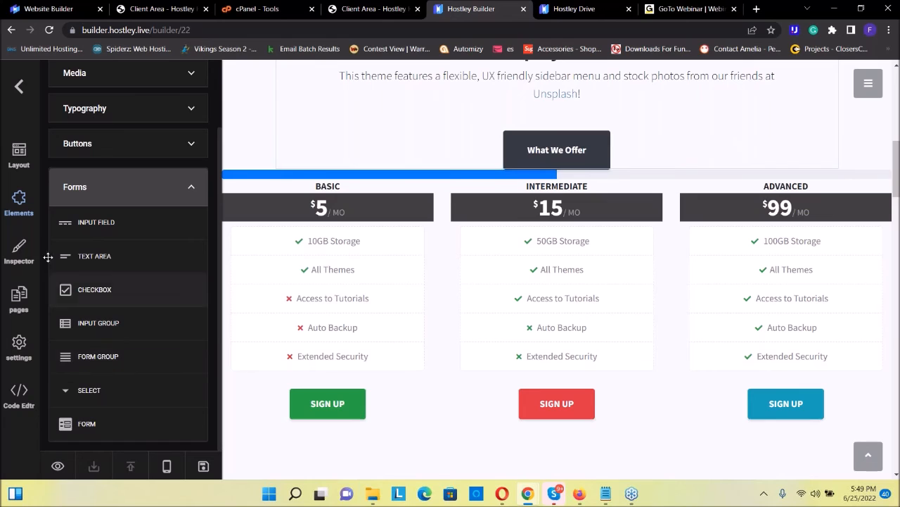
Inspect the selected row's styling options, including its attributes for device visibility, position, ID and class
click(19, 252)
scroll(128, 253, down, 1)
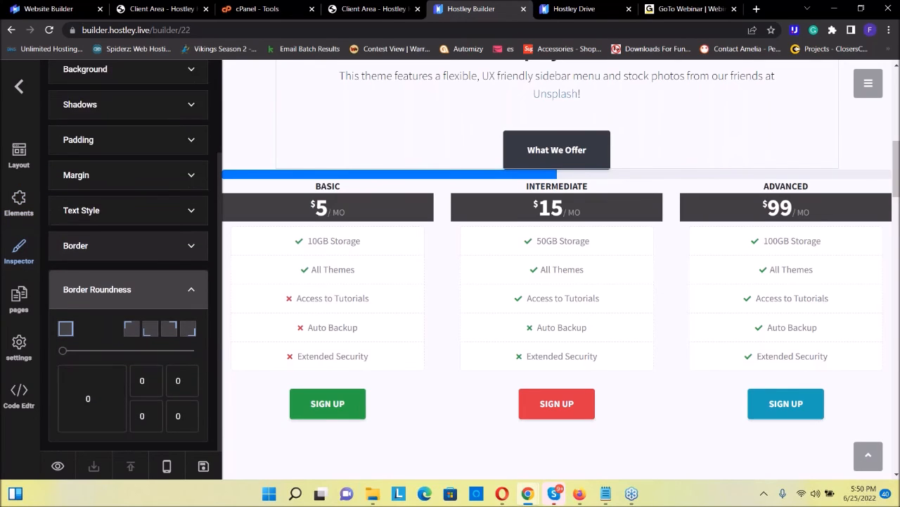
scroll(113, 211, up, 3)
click(110, 158)
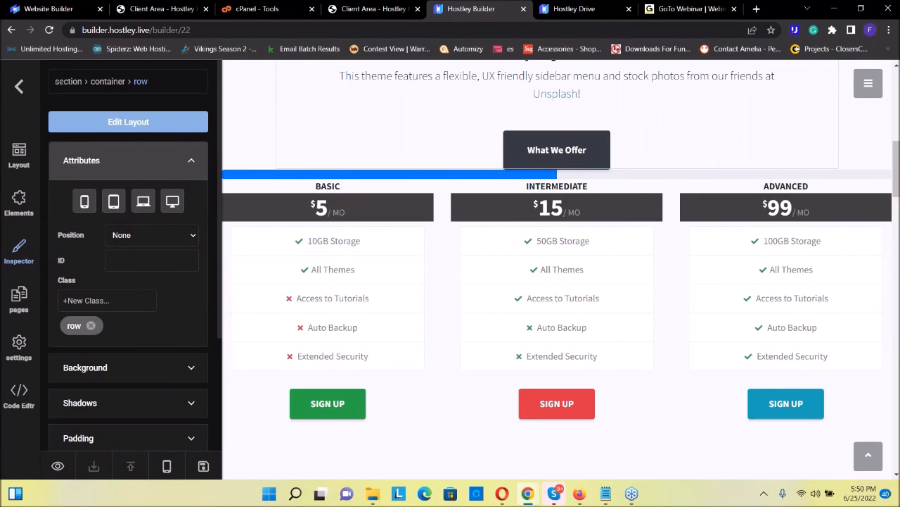
scroll(113, 204, down, 4)
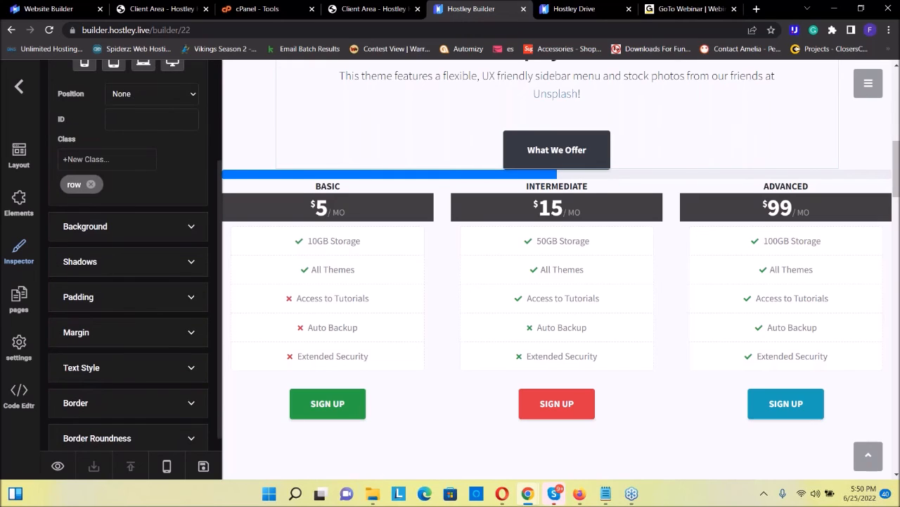
Inspect the selected row's background choices and its attributes for device visibility, position and ID
click(119, 225)
scroll(116, 211, up, 3)
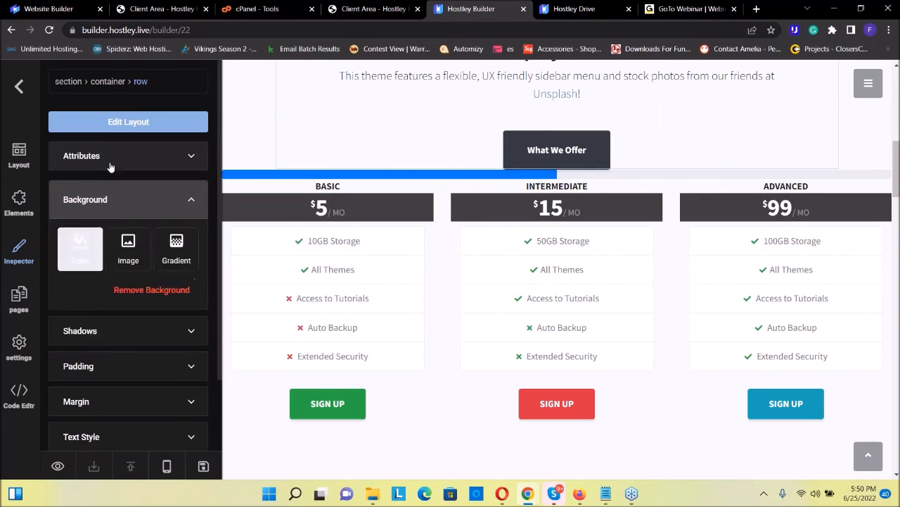
click(111, 159)
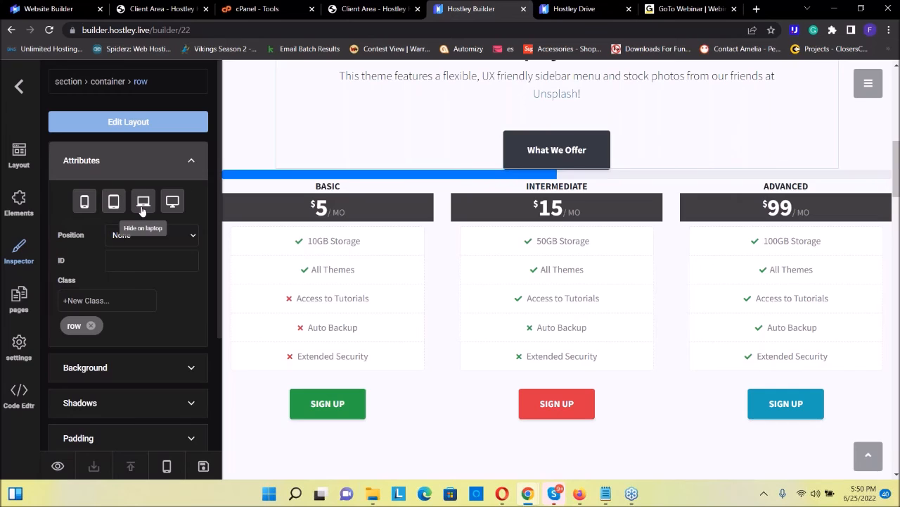
click(147, 235)
click(121, 251)
Review the index page's management options and SEO fields for name, title, description and keywords
click(19, 299)
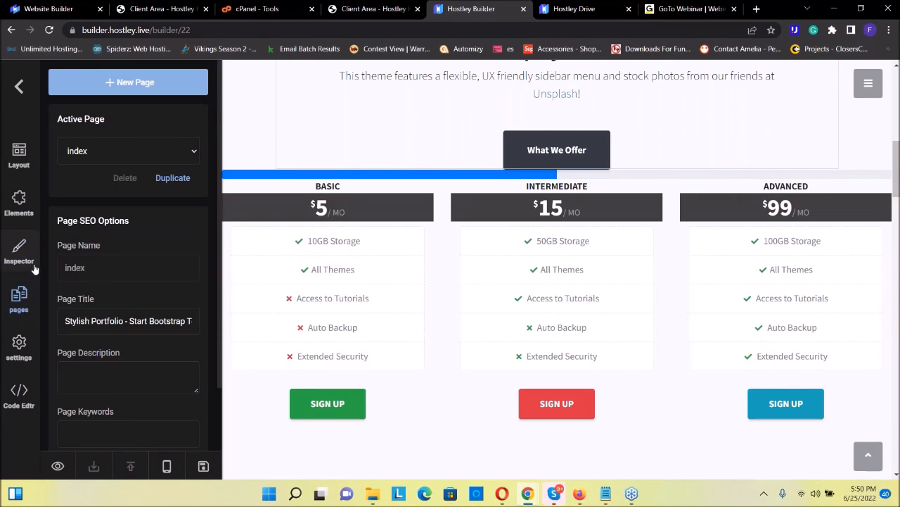
scroll(113, 184, down, 2)
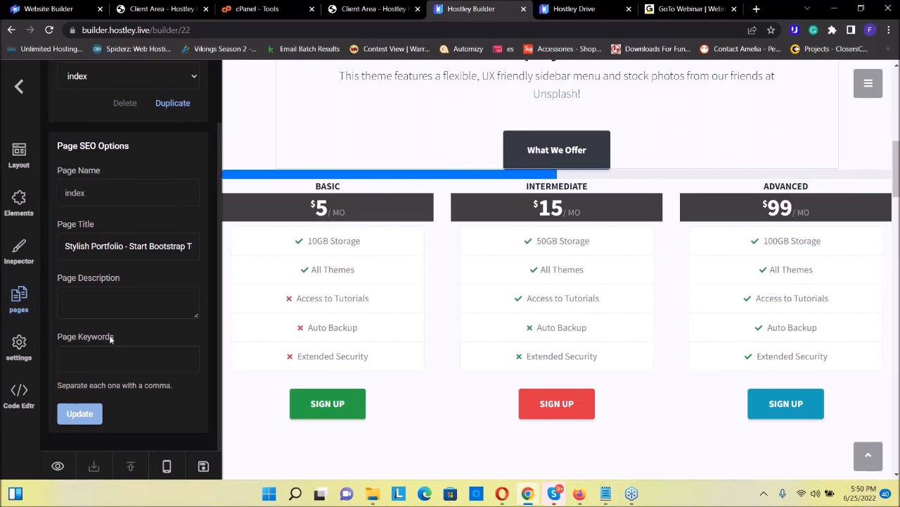
scroll(109, 335, up, 2)
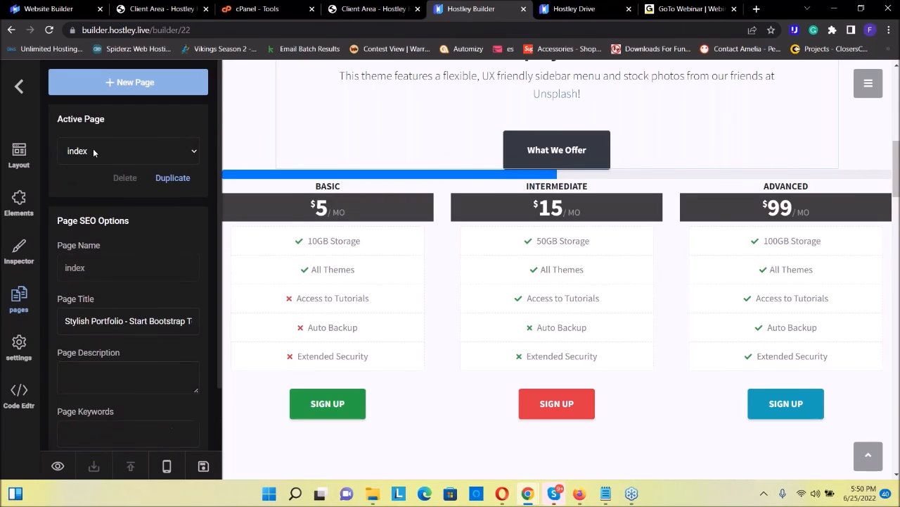
Turn on Auto Save in the builder settings and save the Stylish-Portfolio project
click(29, 341)
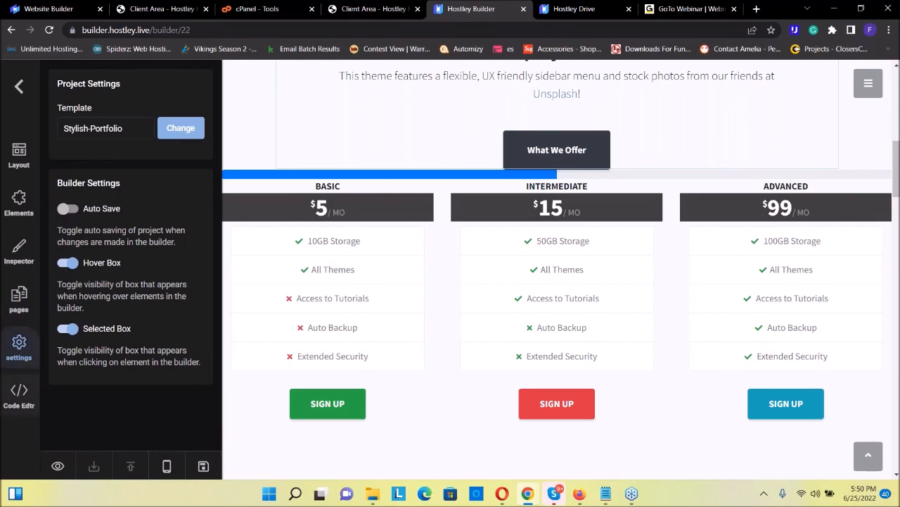
click(71, 209)
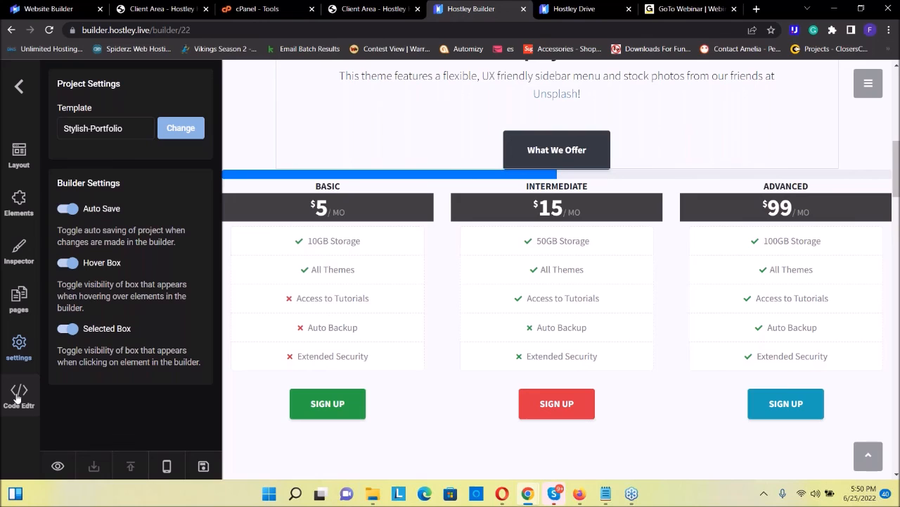
click(210, 469)
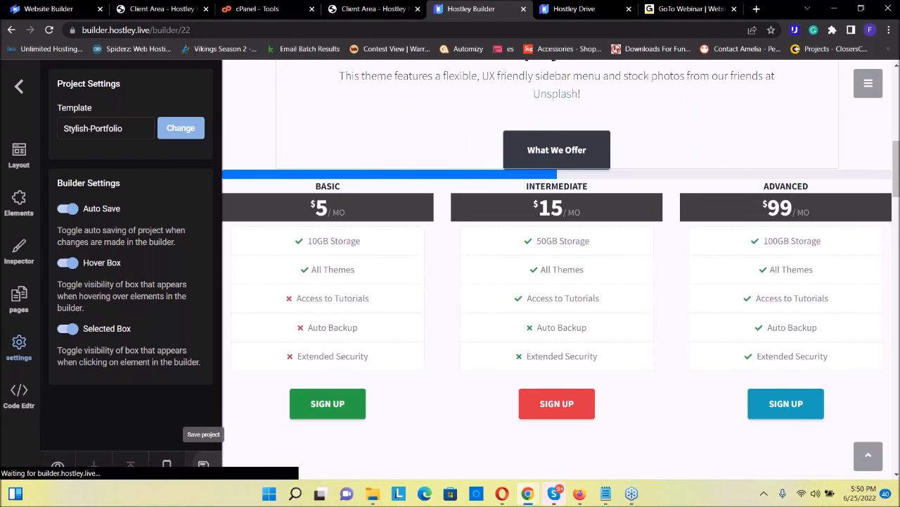
Preview the Stylish Portfolio site and examine the page from the header through the recent projects to the map and footer
click(58, 467)
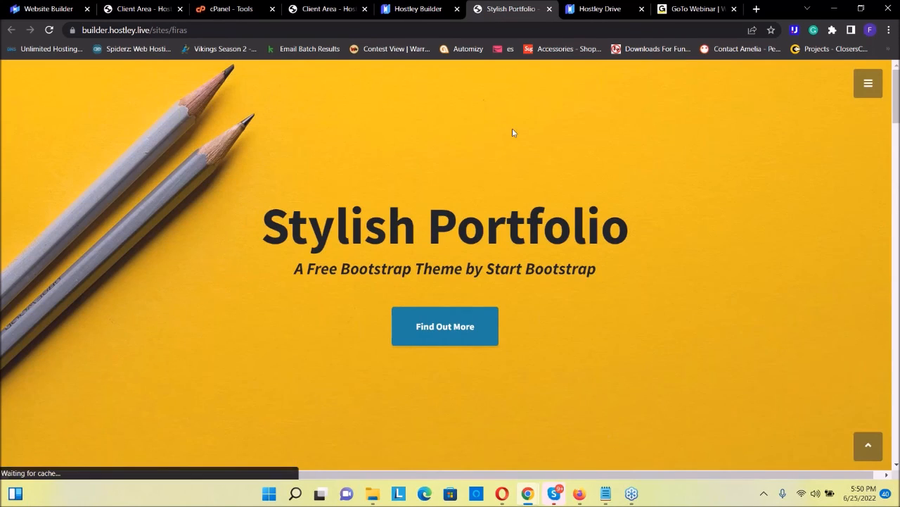
scroll(512, 155, down, 15)
scroll(512, 181, up, 20)
scroll(512, 181, down, 3)
drag(121, 171, 887, 324)
scroll(446, 218, down, 18)
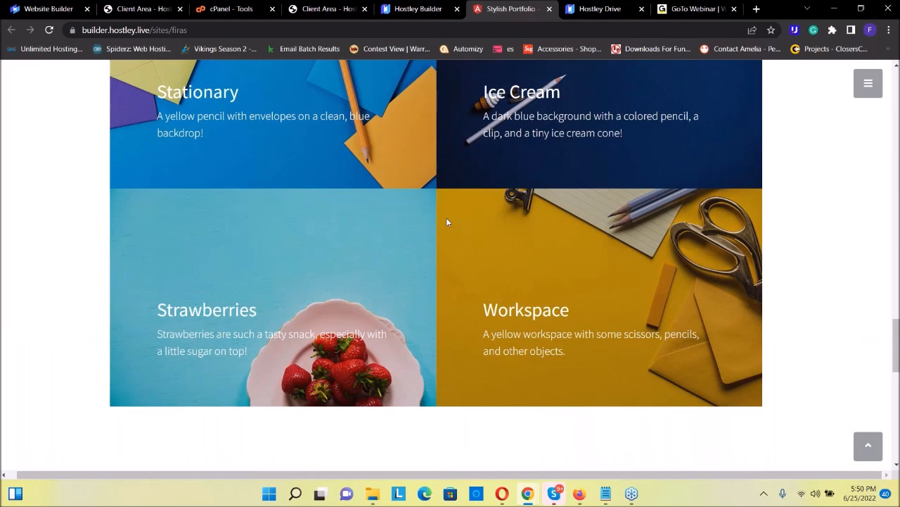
scroll(446, 221, down, 10)
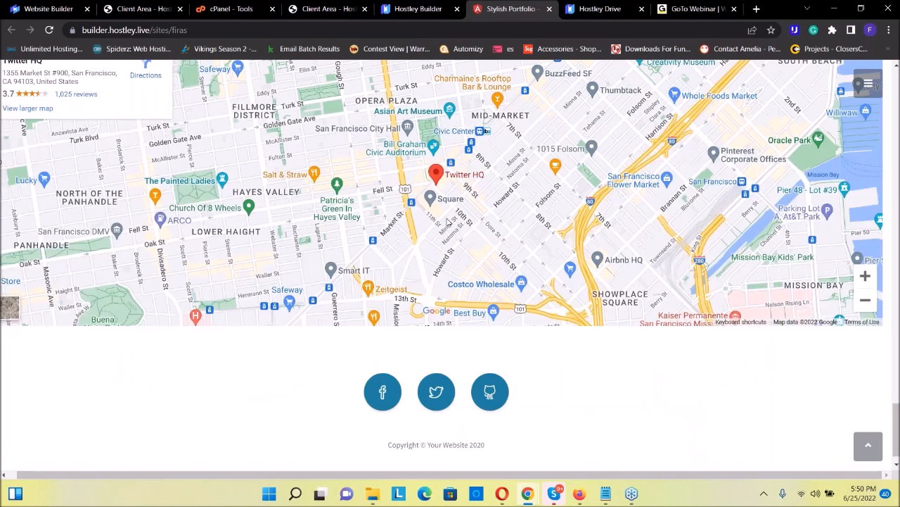
scroll(446, 221, up, 20)
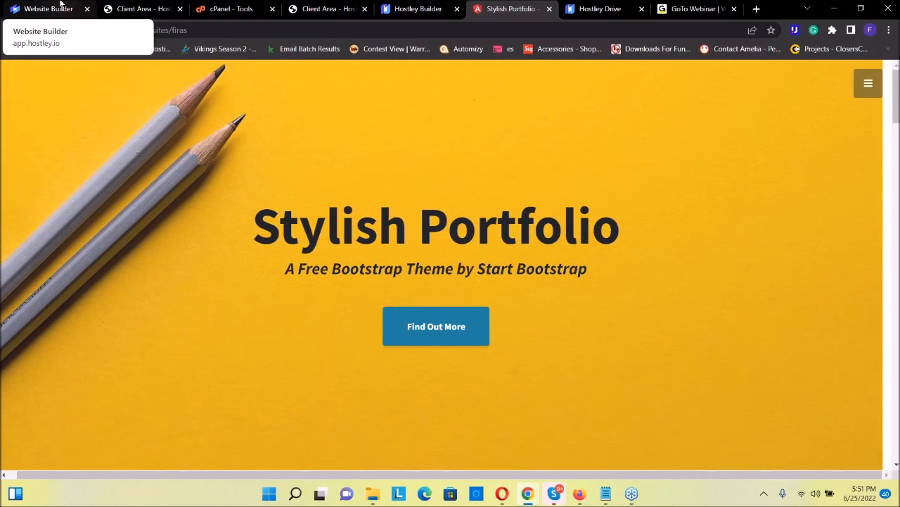
scroll(403, 408, down, 5)
scroll(449, 297, down, 10)
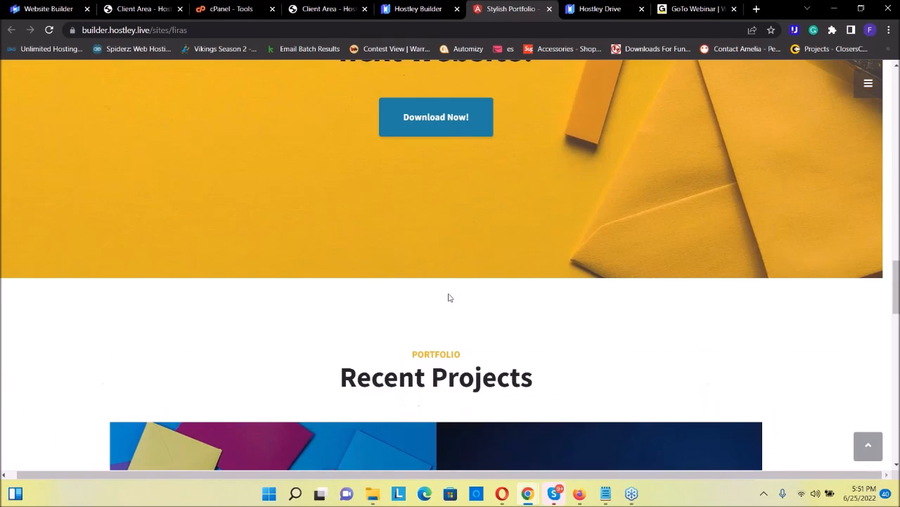
scroll(448, 298, up, 15)
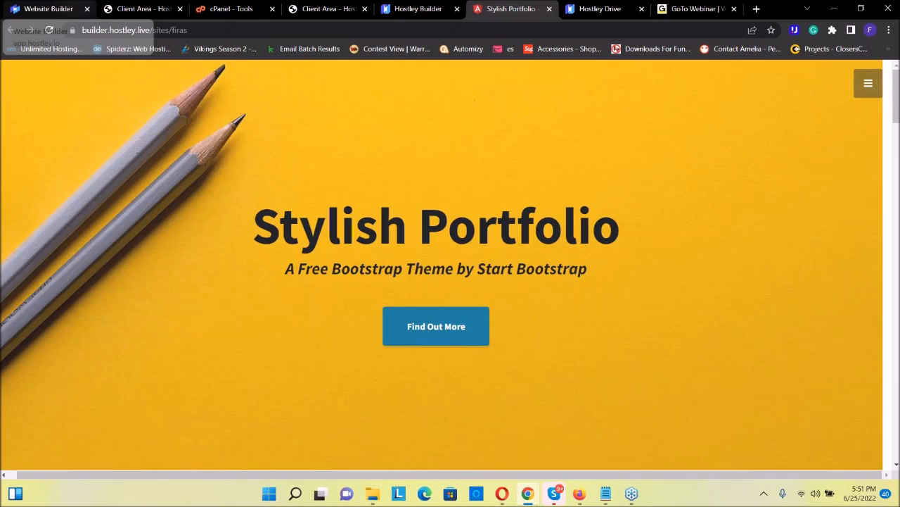
Return to the Hostley Website Builder account page and open the Training section
click(75, 5)
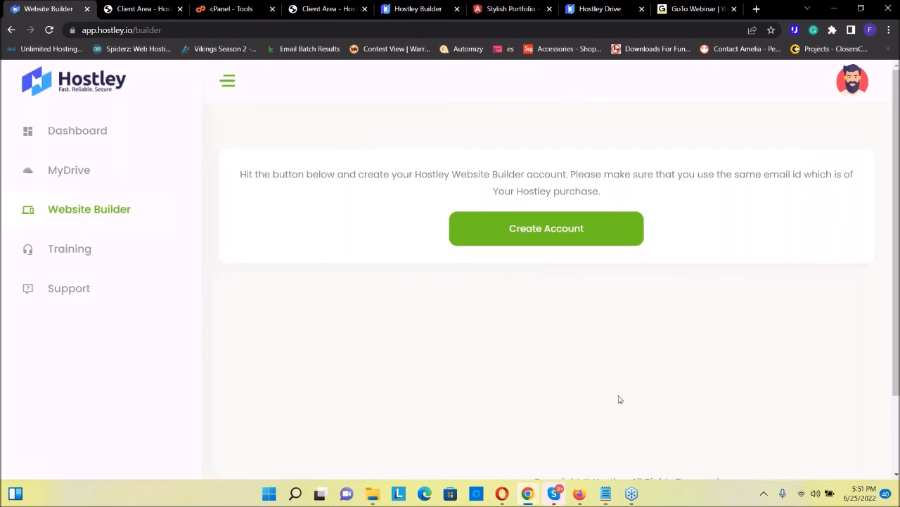
click(54, 252)
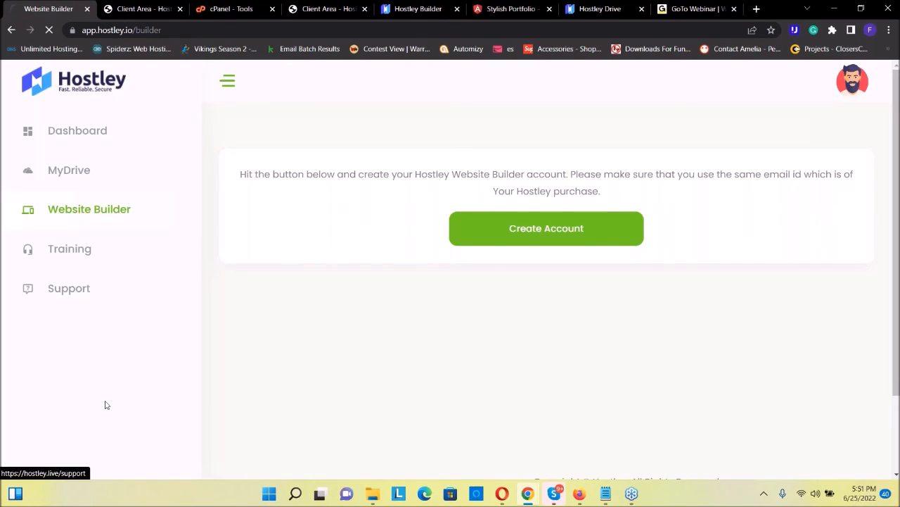